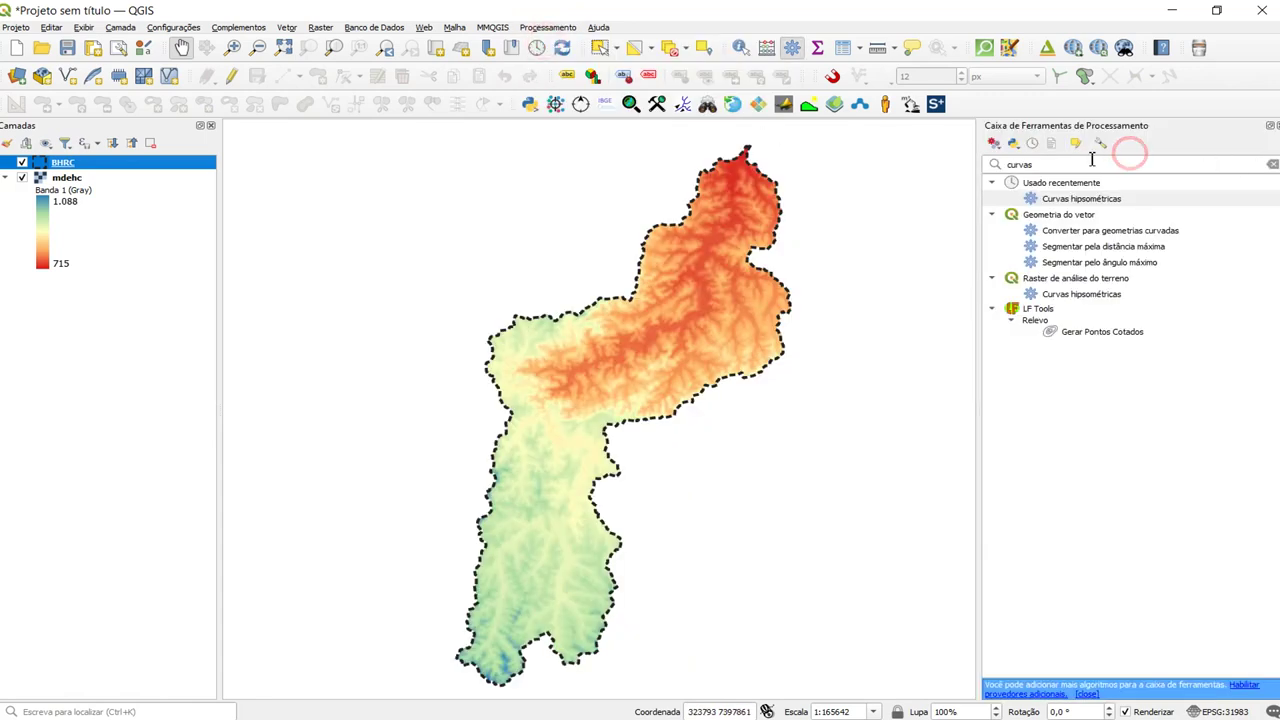
# - Open the Curvas hipsométricas tool with mdehc as the elevation model to analyse and BHRC as the boundary layer
pyautogui.click(1110, 164)
pyautogui.click(1063, 200)
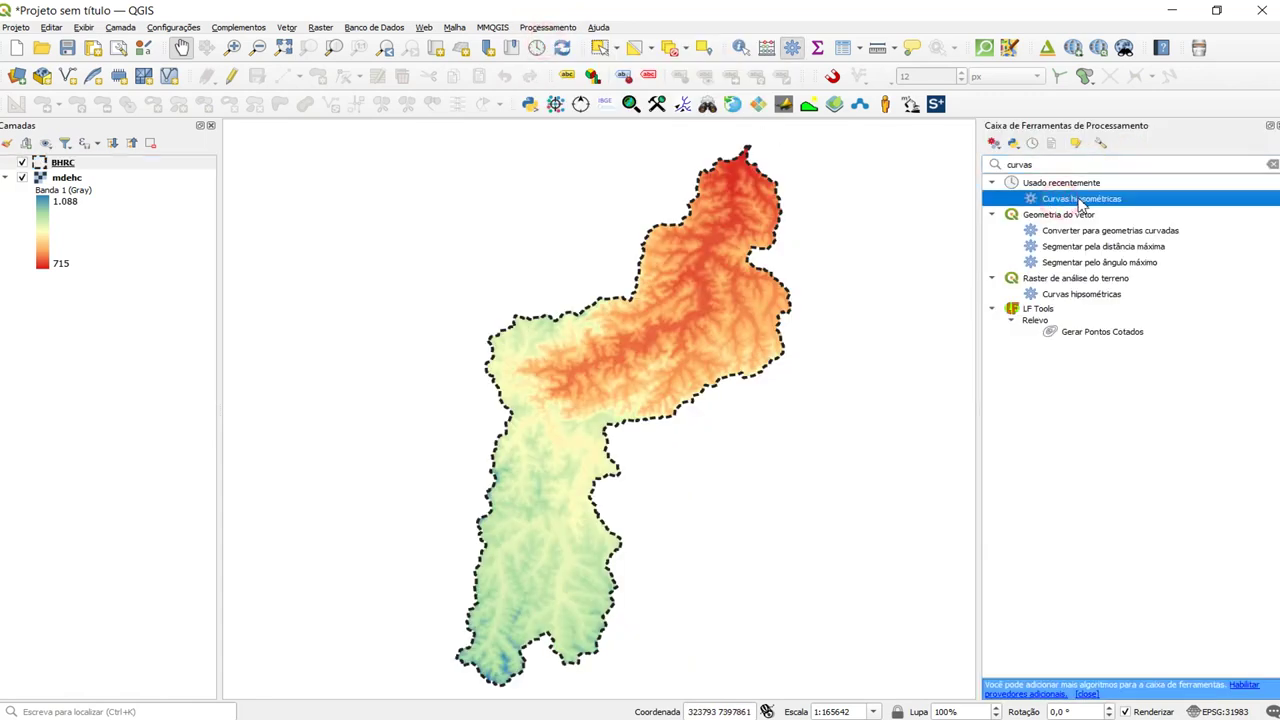
pyautogui.doubleClick(1073, 201)
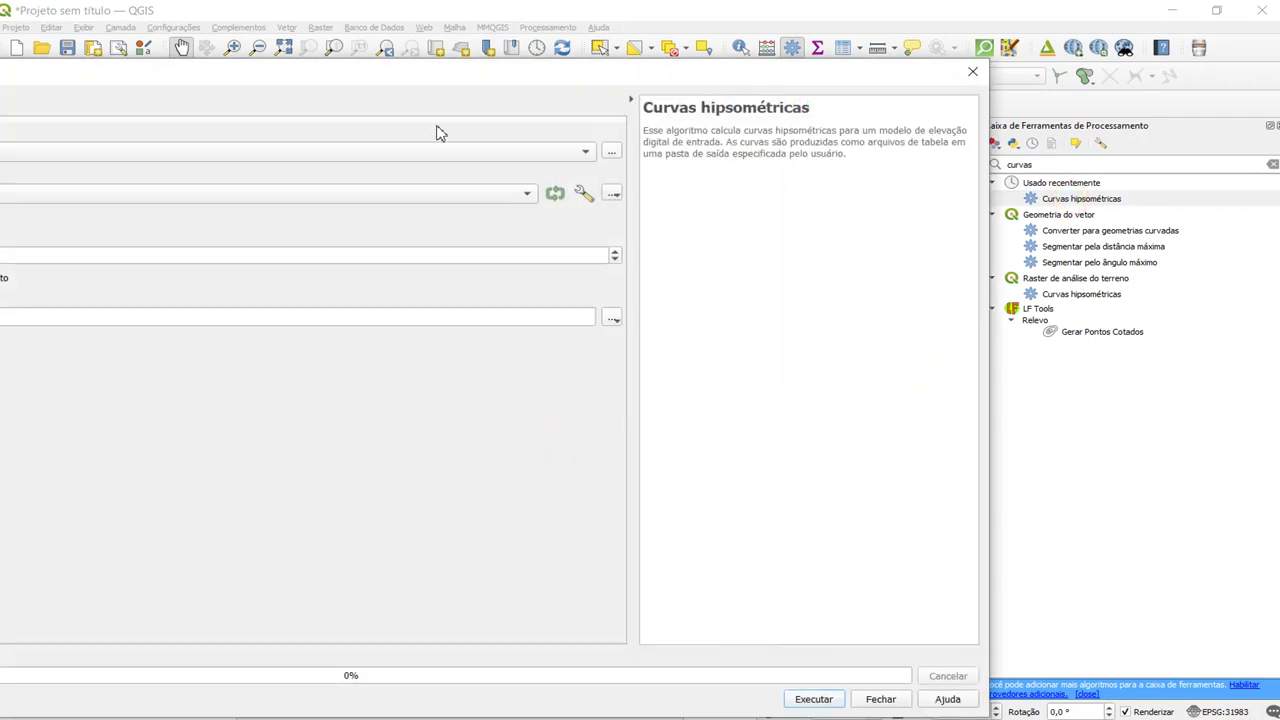
pyautogui.moveTo(403, 85); pyautogui.dragTo(660, 67)
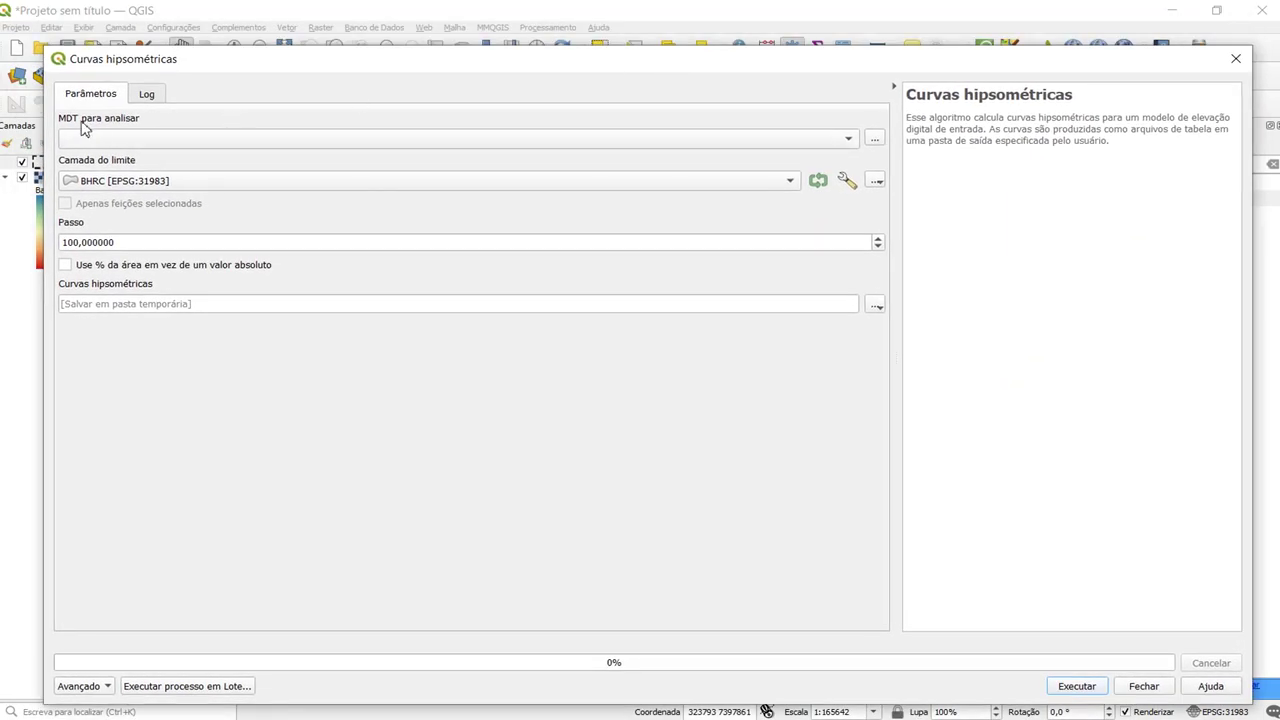
pyautogui.click(124, 143)
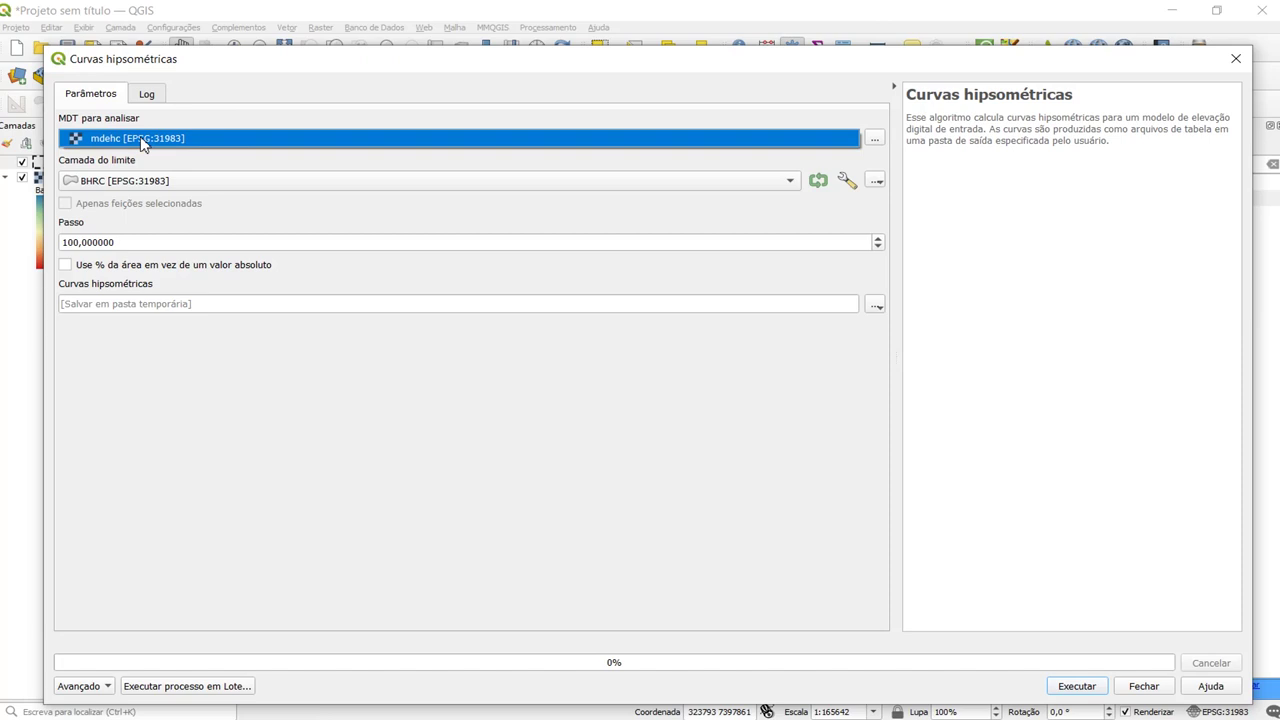
pyautogui.click(141, 143)
pyautogui.click(118, 181)
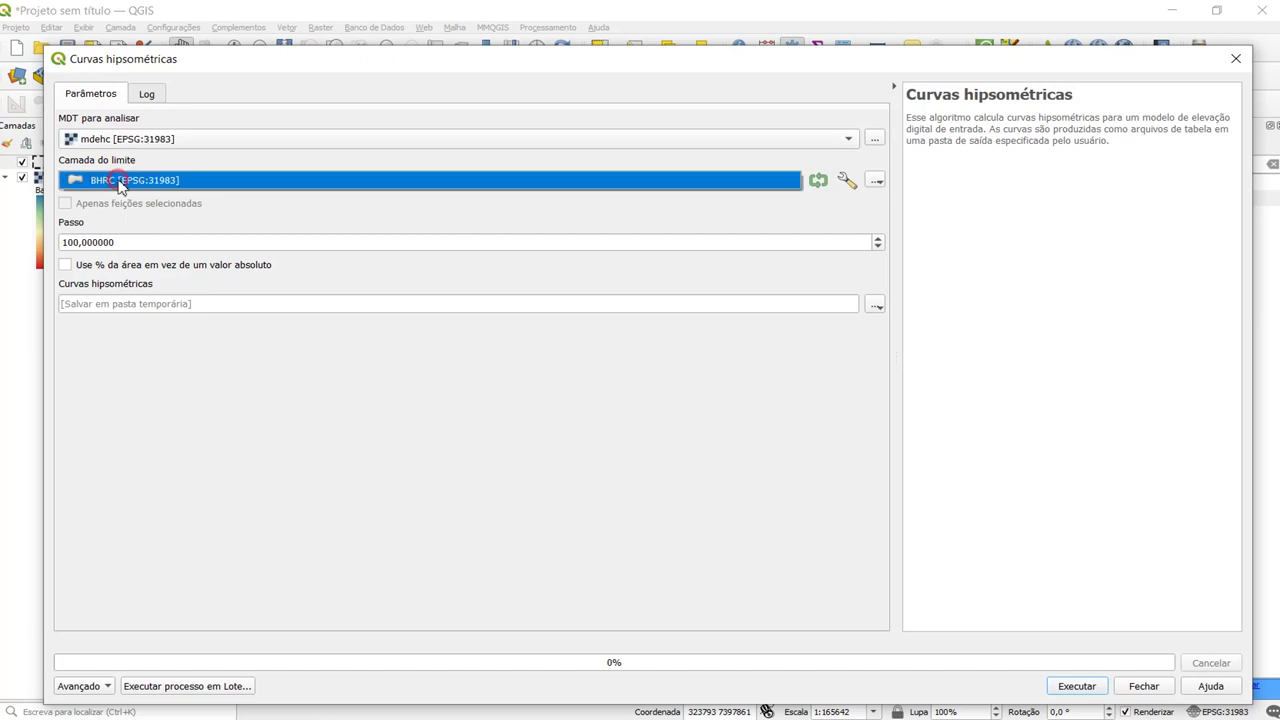
pyautogui.click(122, 185)
# - Set the hypsometric curve step to 5 and enable using percentage of area instead of an absolute value
pyautogui.moveTo(122, 242); pyautogui.dragTo(51, 245)
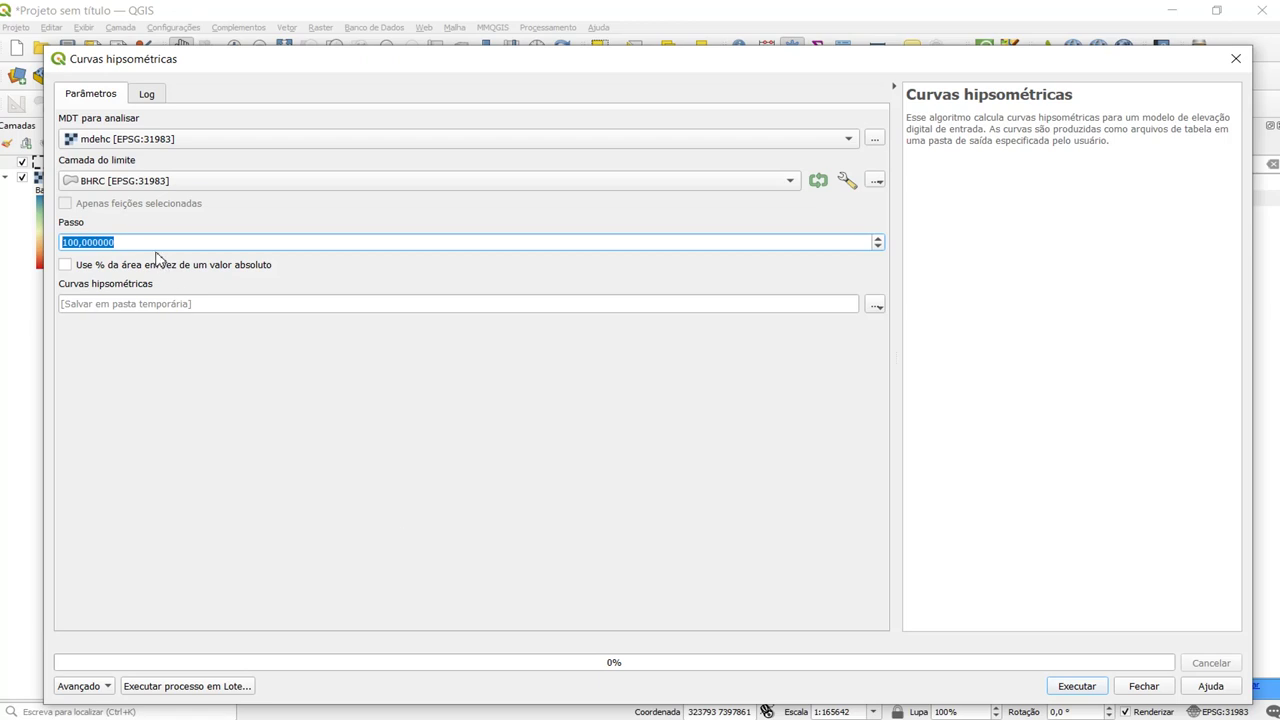
pyautogui.write('5')
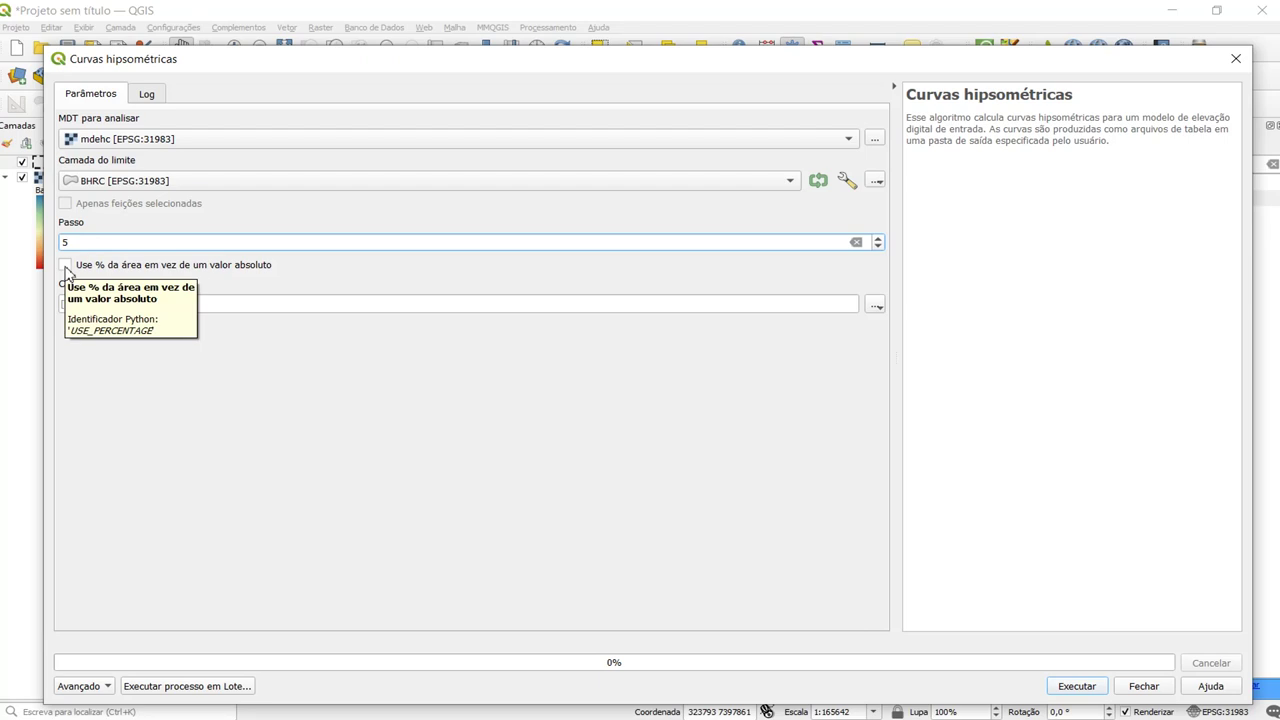
pyautogui.click(65, 265)
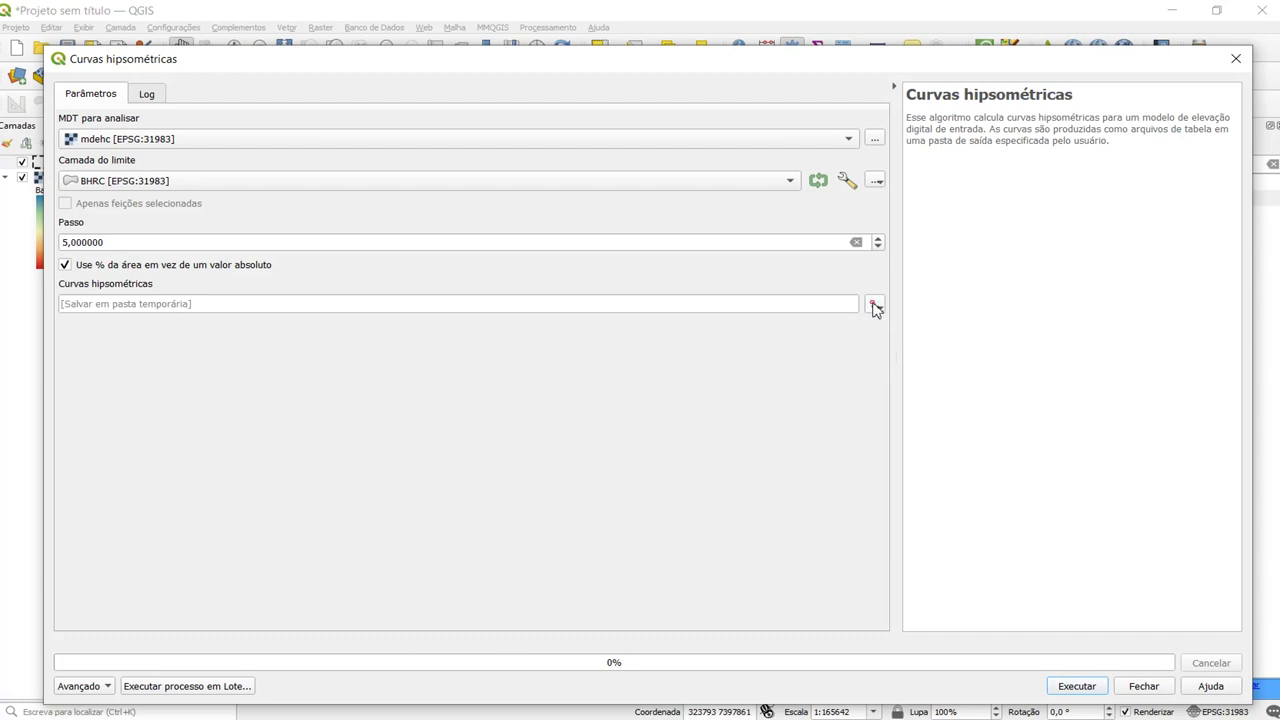
# - Set the Downloads folder as the output directory for the hypsometric curves and run the algorithm
pyautogui.click(876, 306)
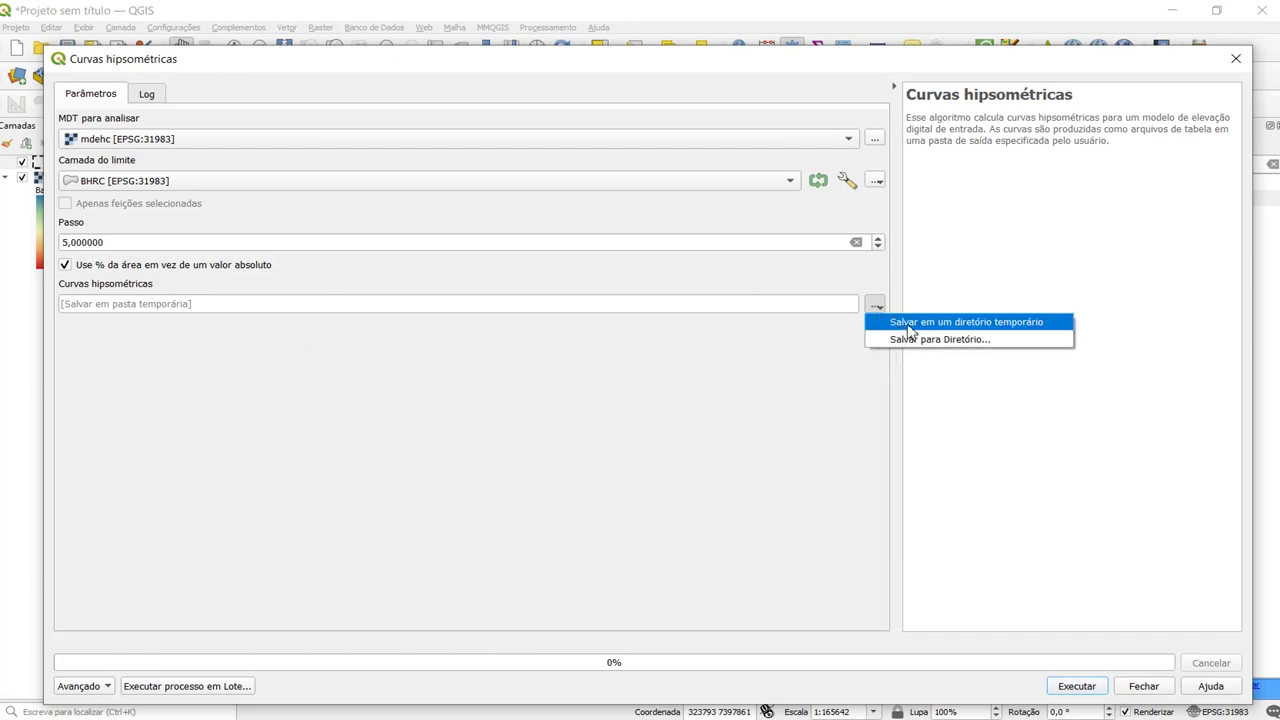
pyautogui.click(900, 339)
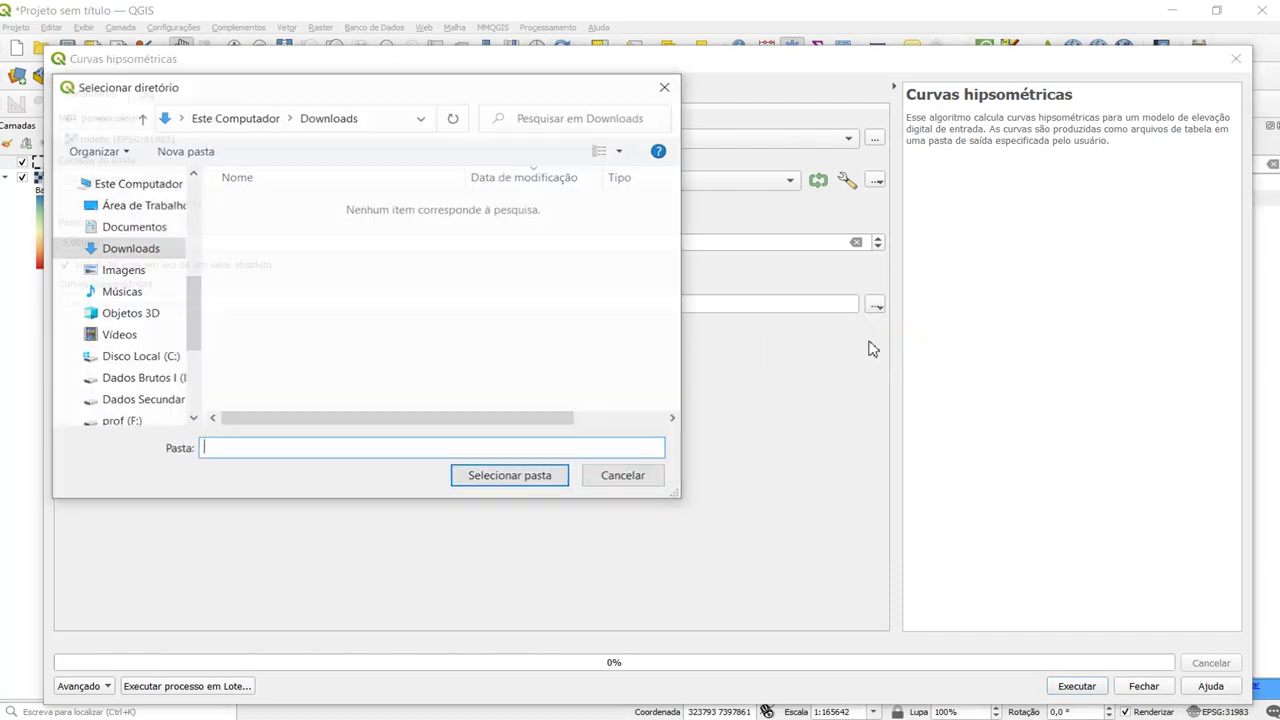
pyautogui.click(120, 251)
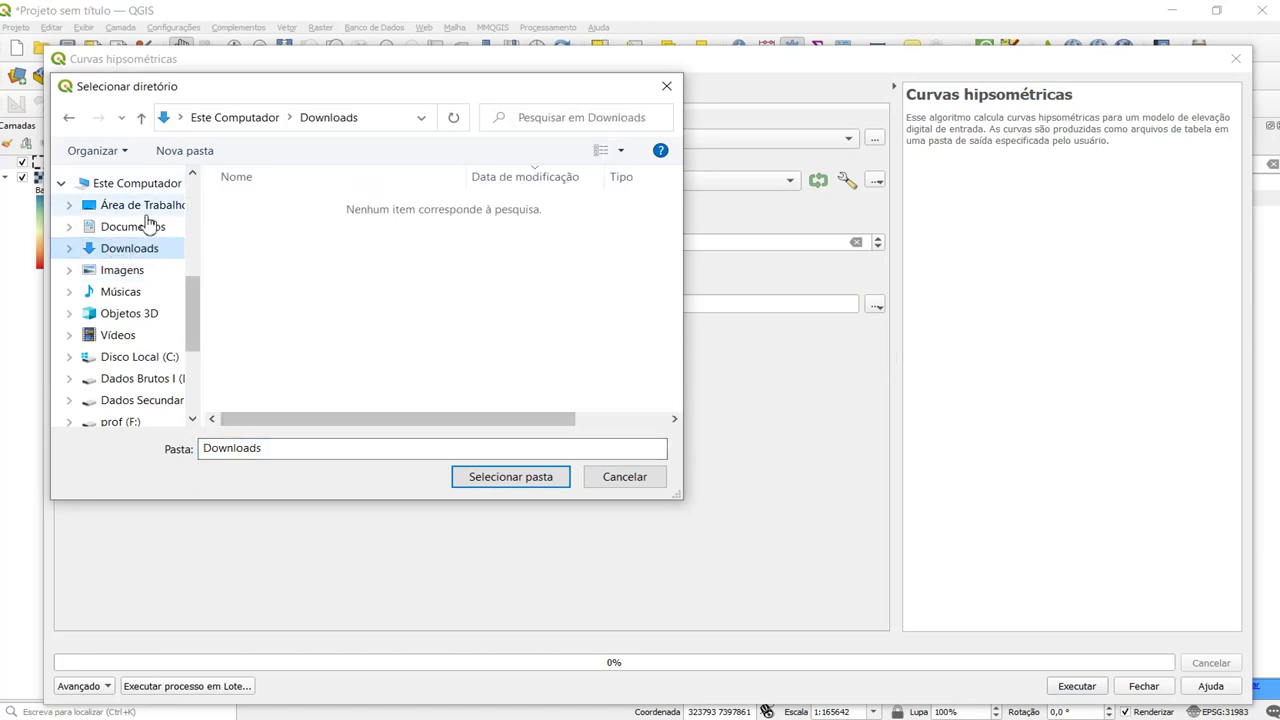
pyautogui.click(508, 478)
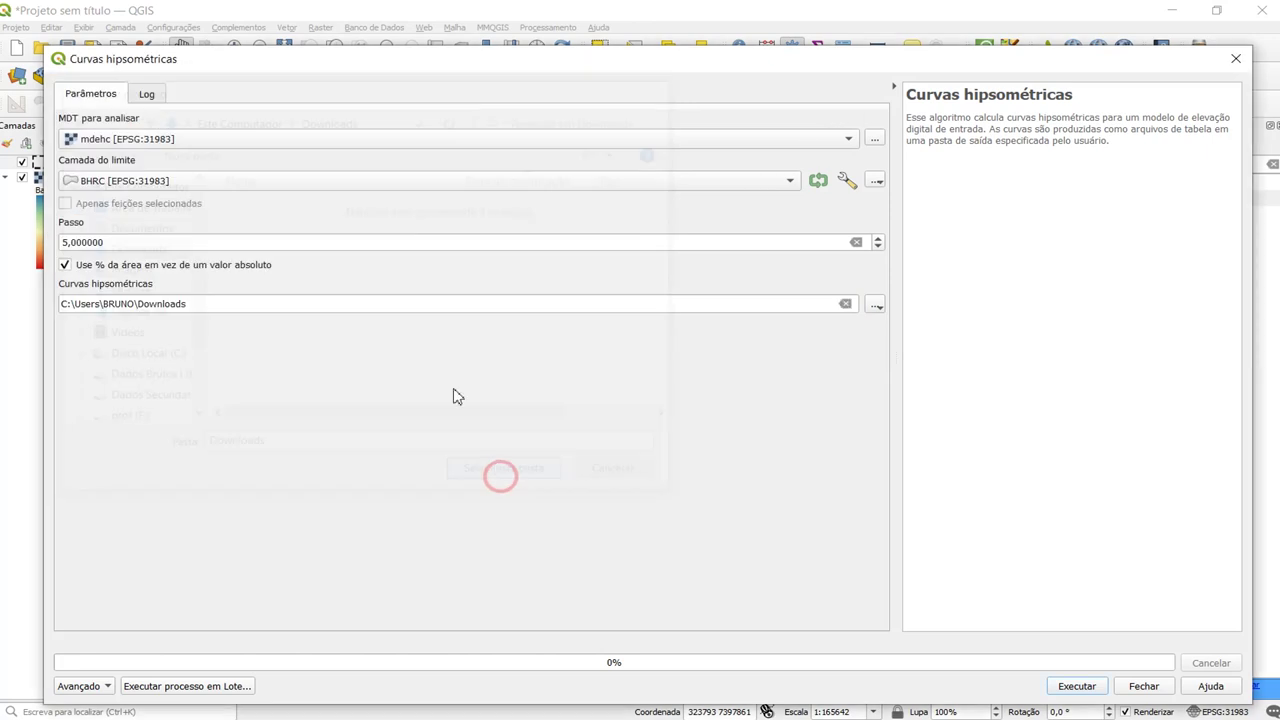
pyautogui.click(1076, 686)
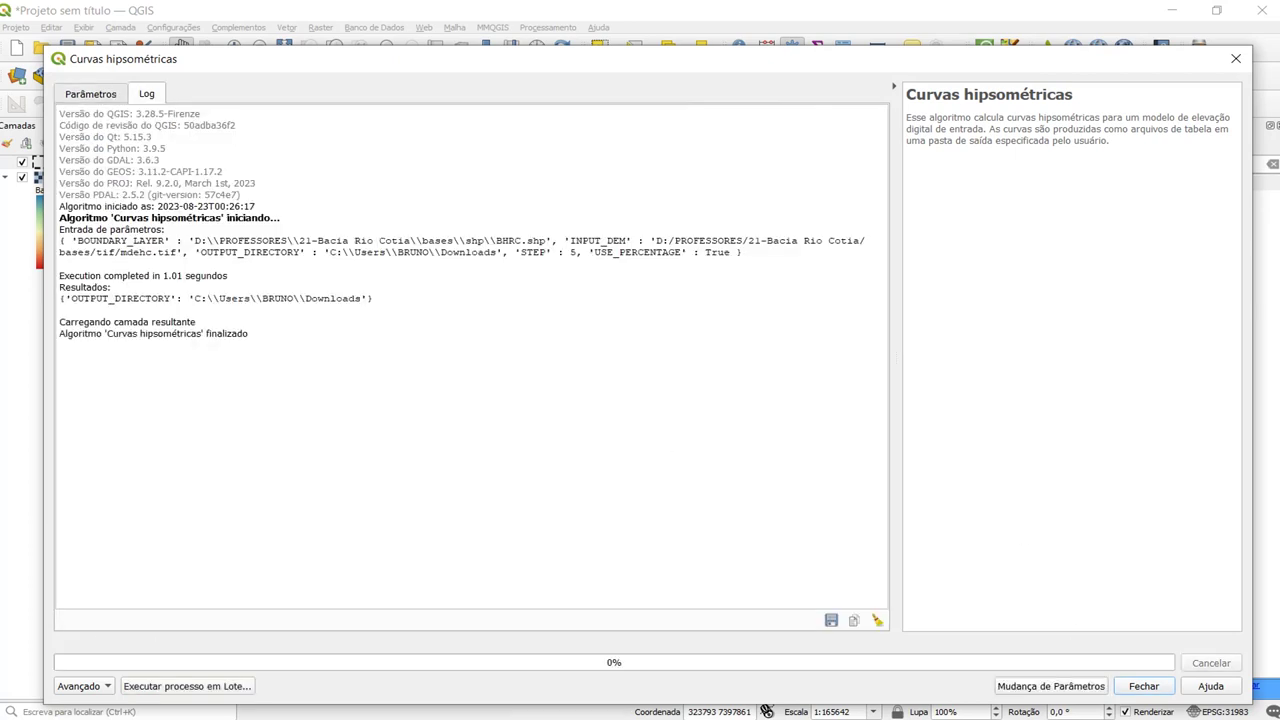
# - Switch to File Explorer and open histogram_BHRC_0.csv from the Downloads folder in Notepad (Bloco de notas)
pyautogui.moveTo(1200, 108); pyautogui.dragTo(463, 152)
pyautogui.doubleClick(263, 152)
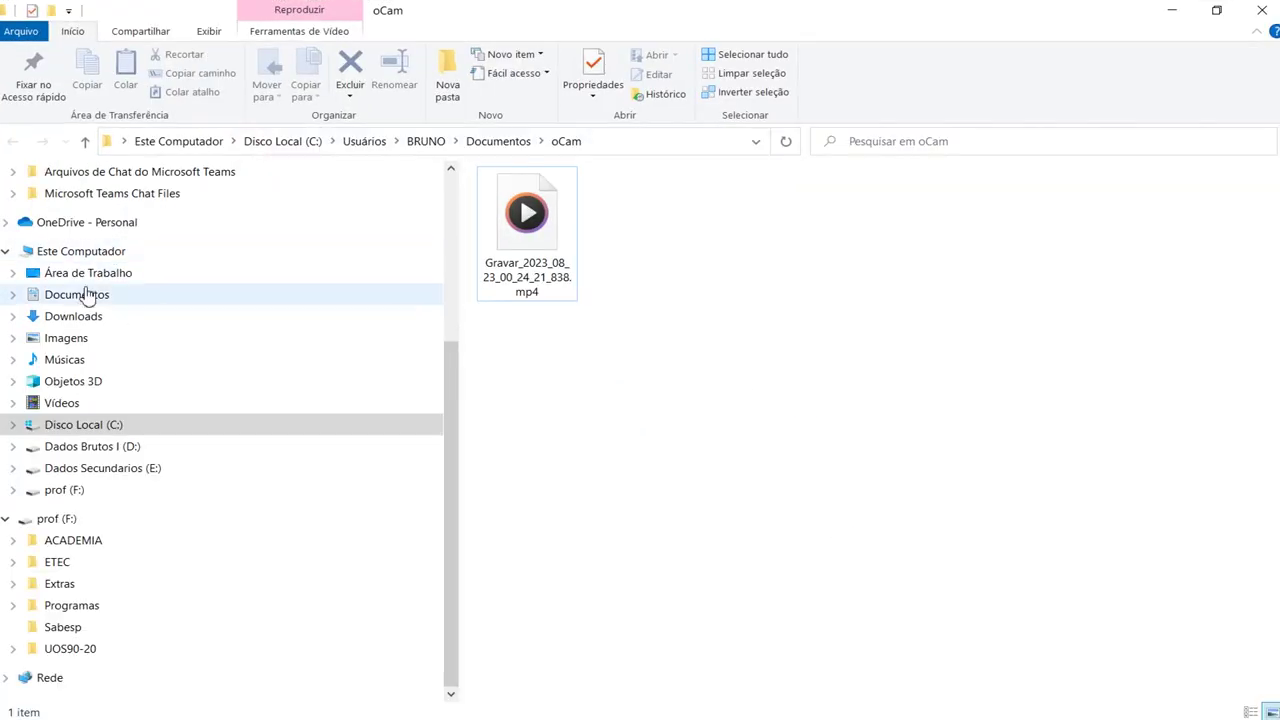
pyautogui.click(76, 322)
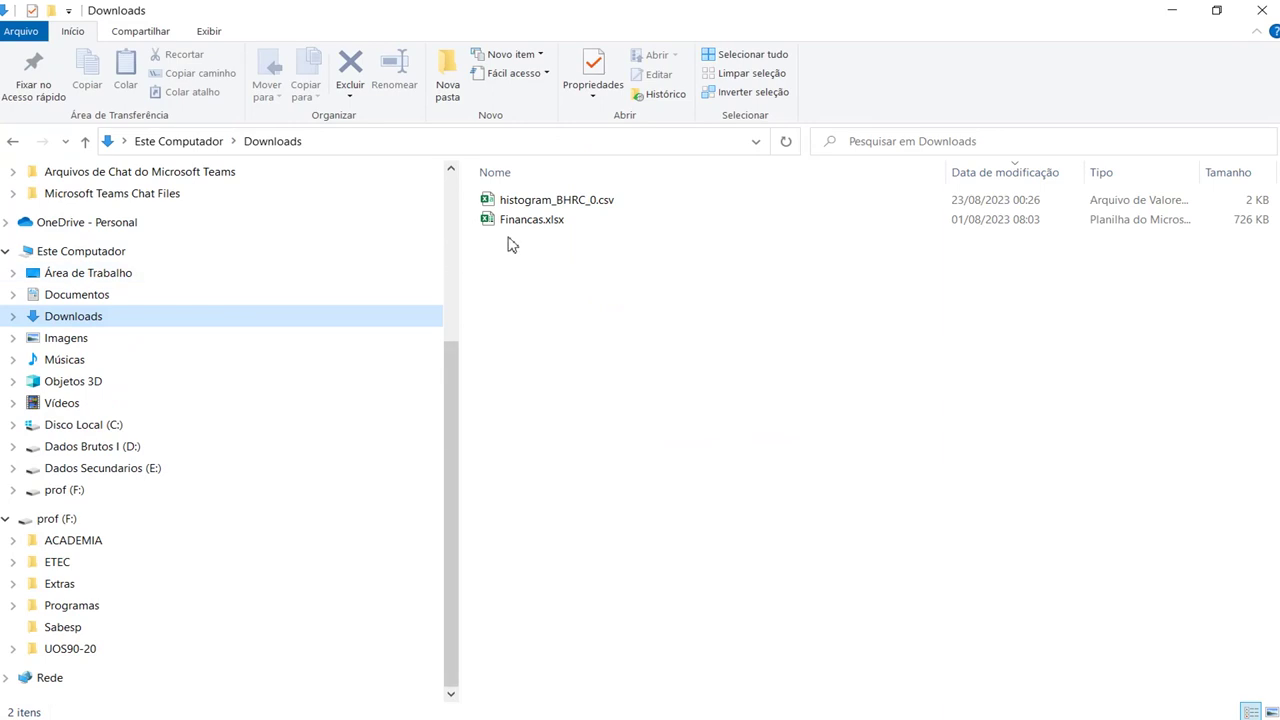
pyautogui.click(531, 203)
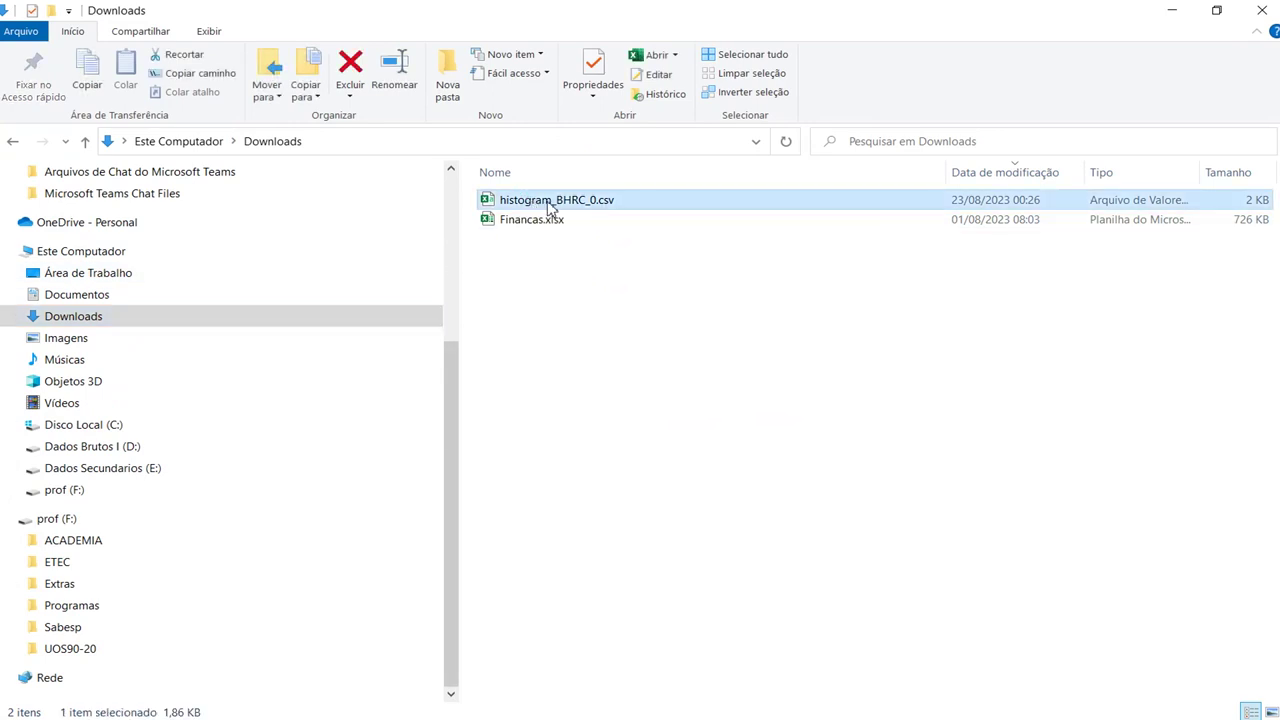
pyautogui.rightClick(548, 206)
pyautogui.moveTo(625, 285)
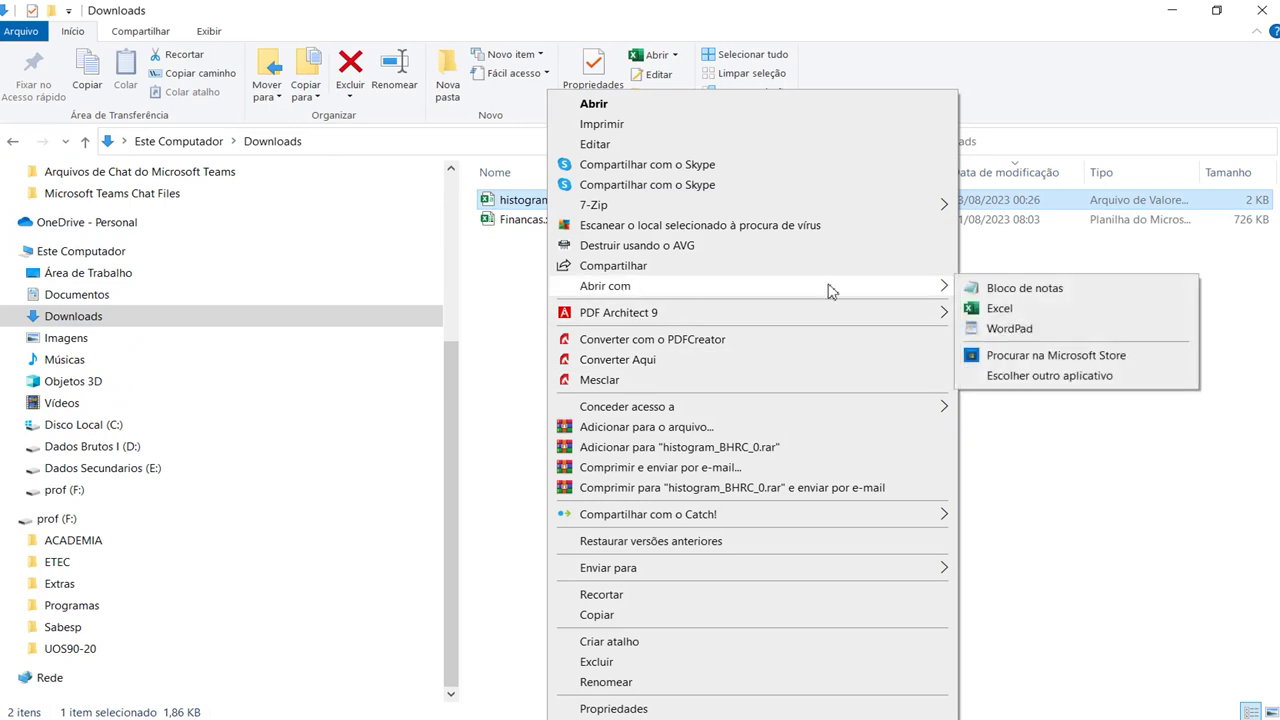
pyautogui.click(990, 288)
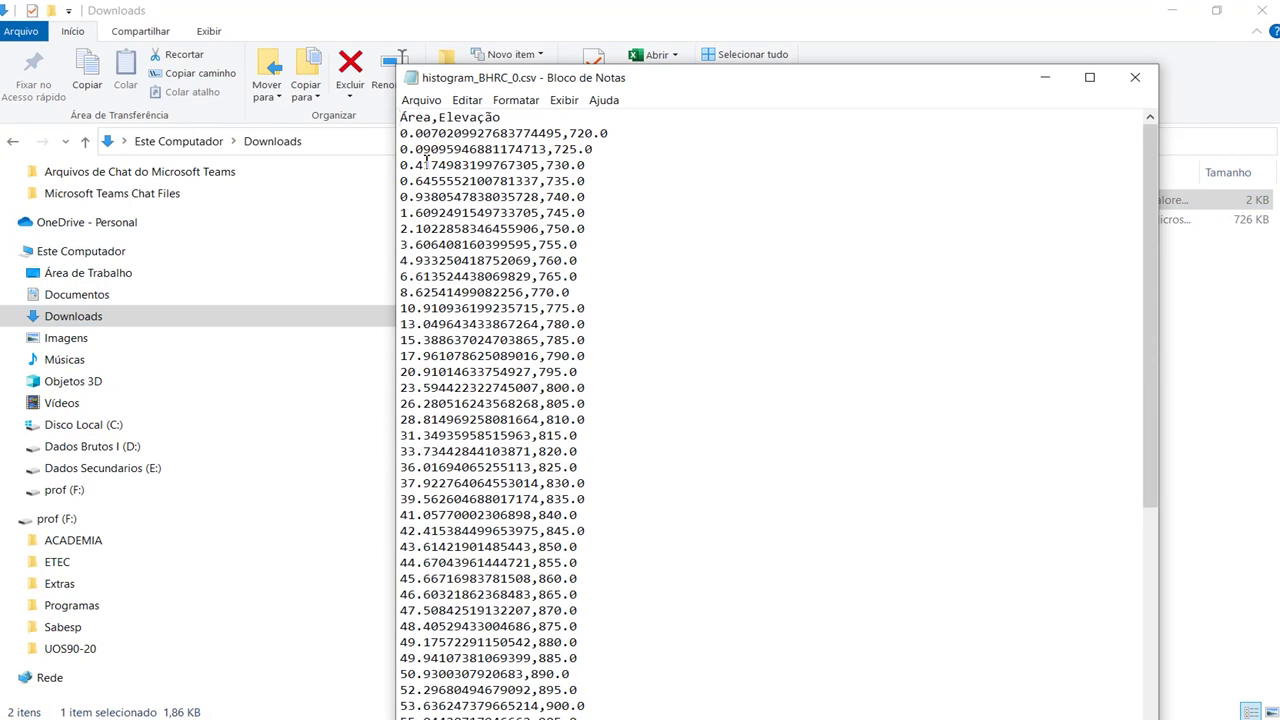
# - Replace every comma in the CSV text with a semicolon
pyautogui.click(512, 100)
pyautogui.moveTo(487, 103)
pyautogui.click(414, 165)
pyautogui.click(508, 100)
pyautogui.press('Escape')
pyautogui.click(467, 100)
pyautogui.click(508, 287)
pyautogui.click(593, 217)
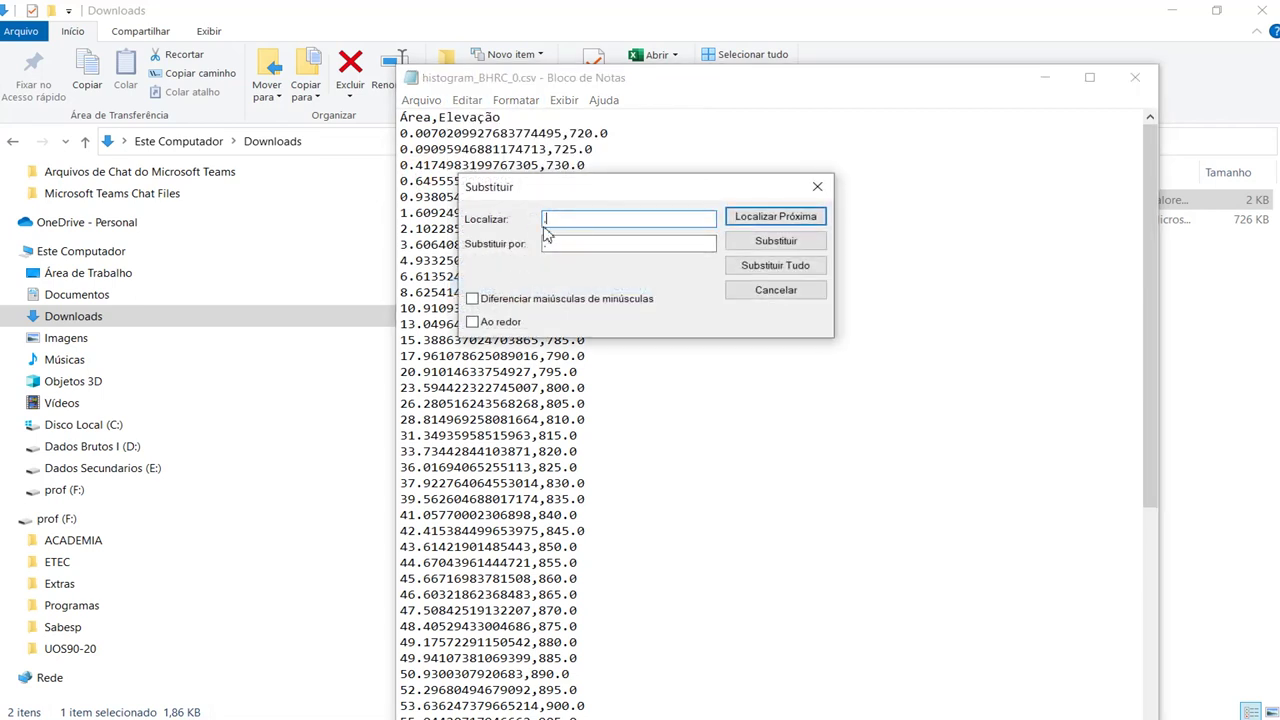
pyautogui.click(553, 241)
pyautogui.write(';')
pyautogui.click(755, 265)
# - Replace every period in the CSV text with a comma, and close the replace dialog
pyautogui.click(578, 218)
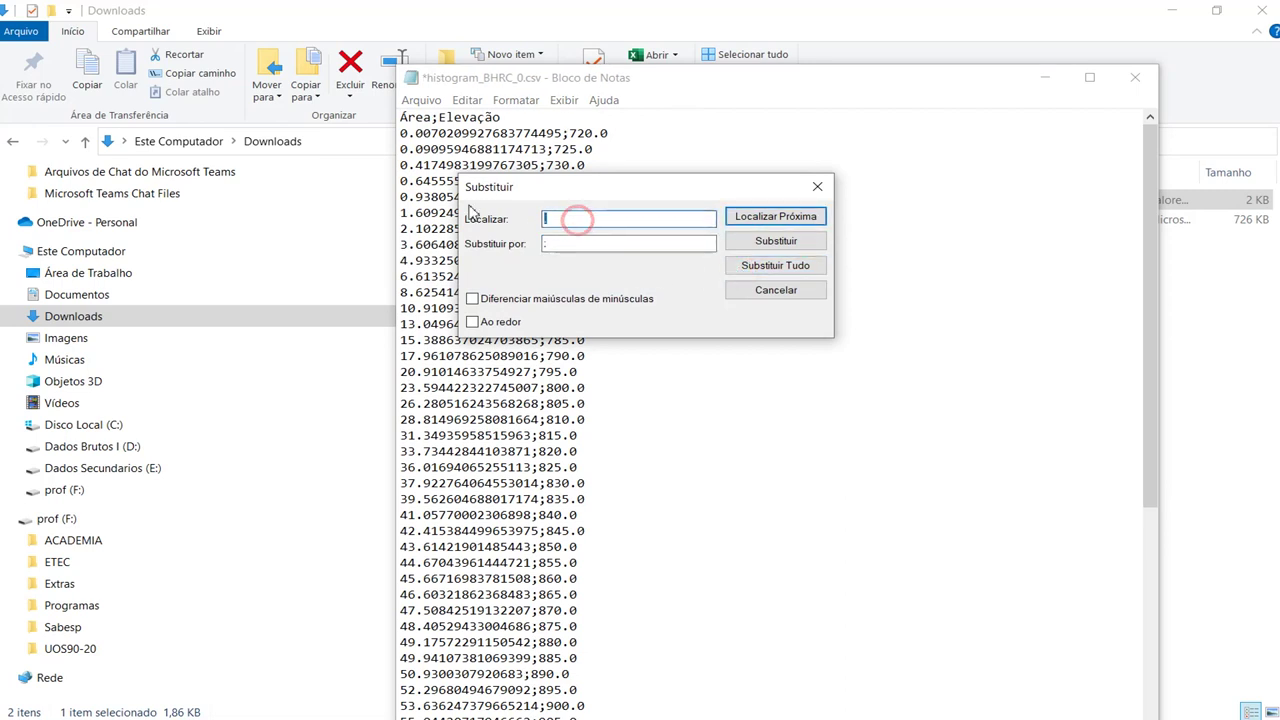
pyautogui.click(578, 243)
pyautogui.write(',')
pyautogui.click(788, 266)
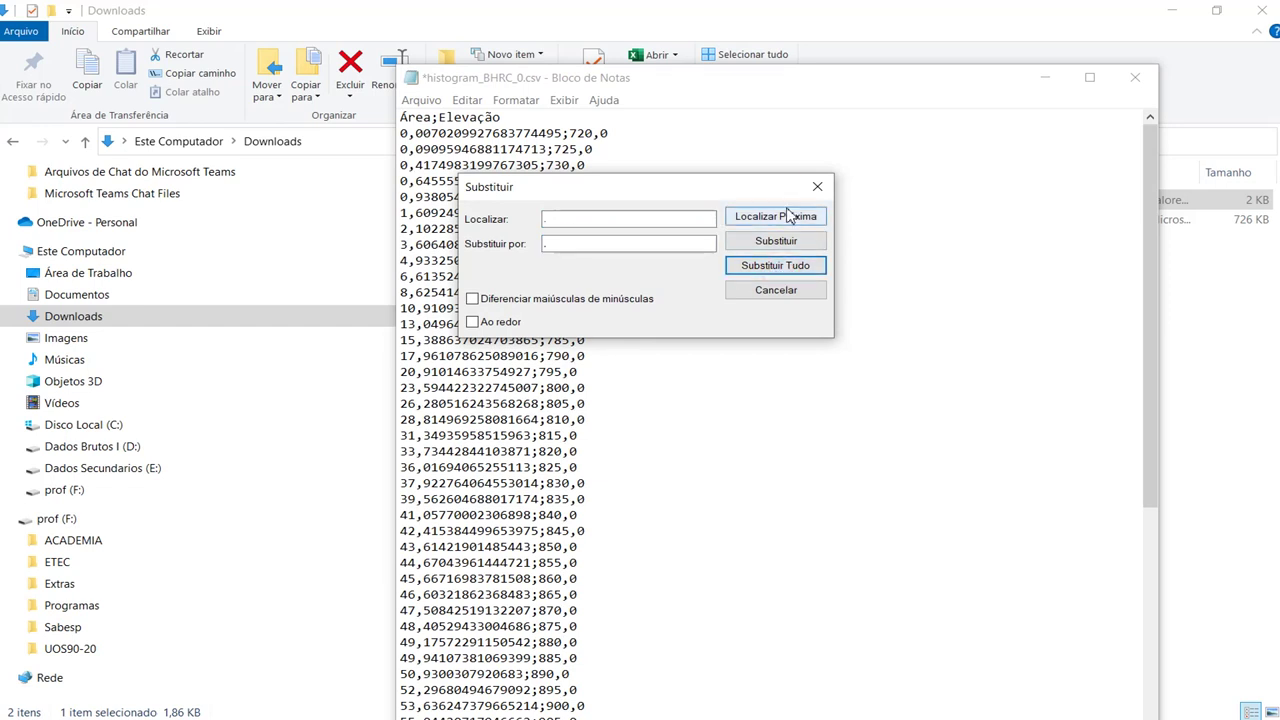
pyautogui.click(817, 186)
# - Save the edited histogram_BHRC_0.csv and close it
pyautogui.click(420, 100)
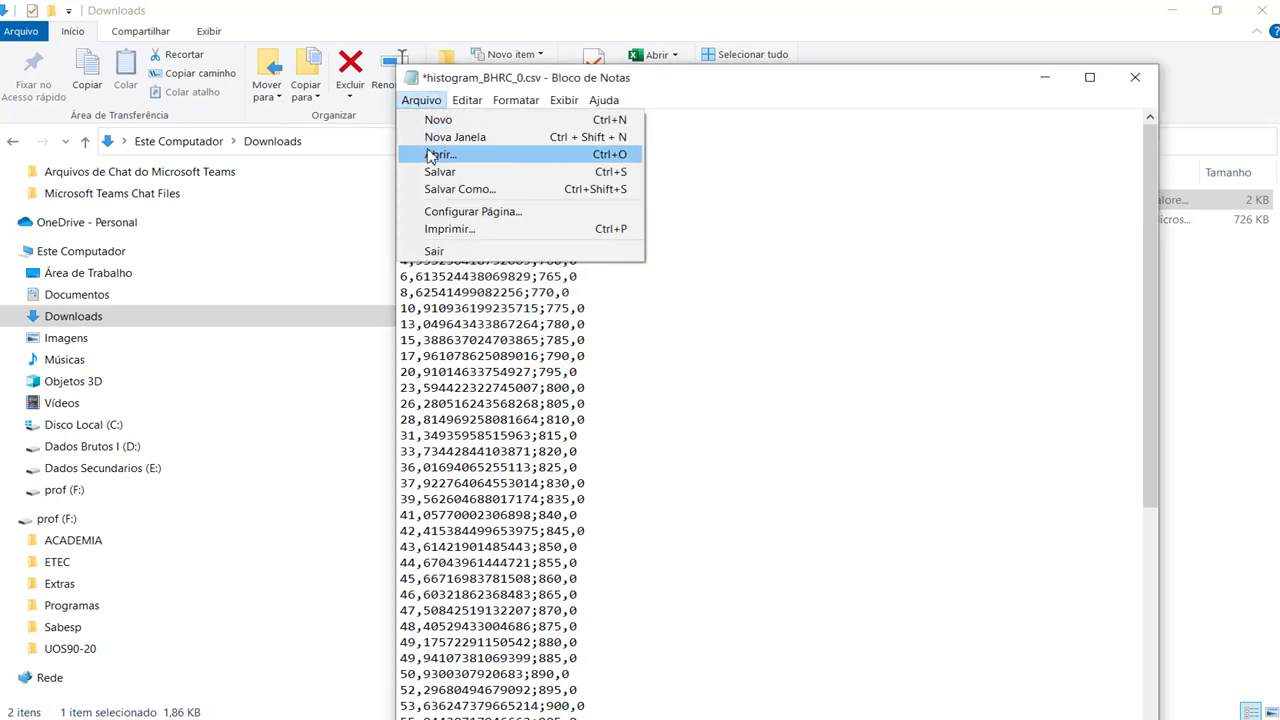
pyautogui.click(437, 172)
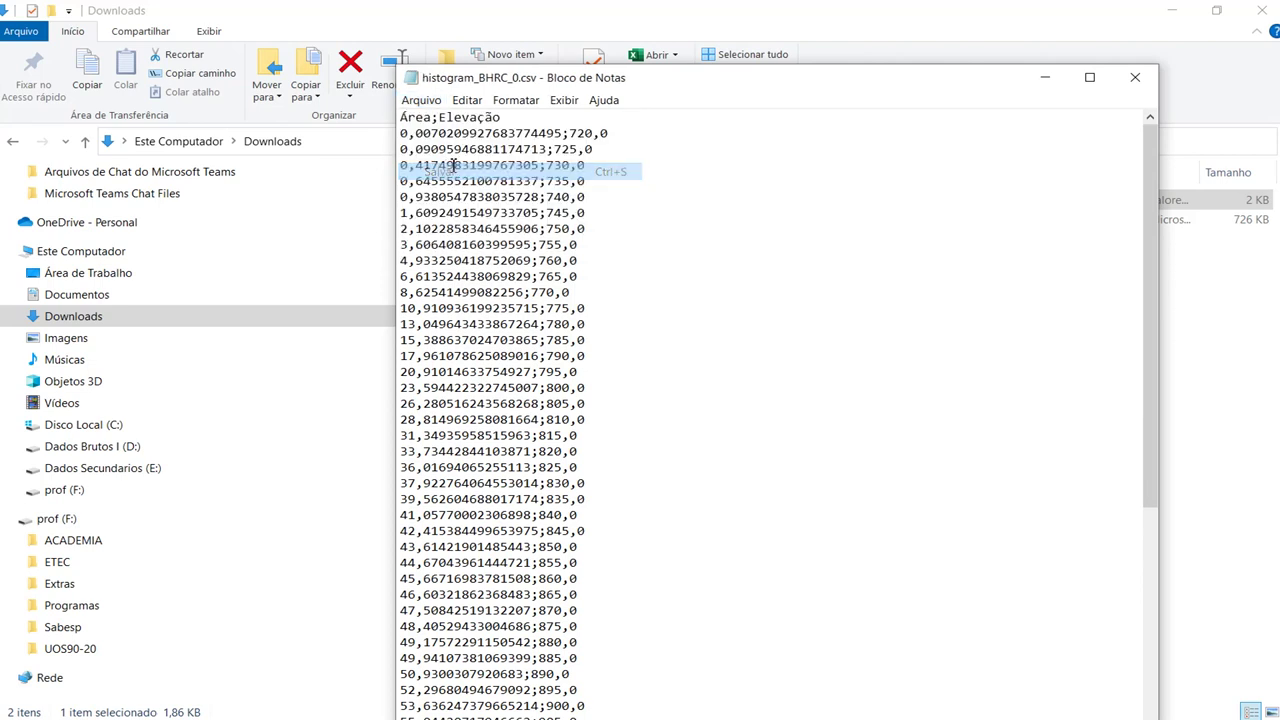
pyautogui.click(1135, 77)
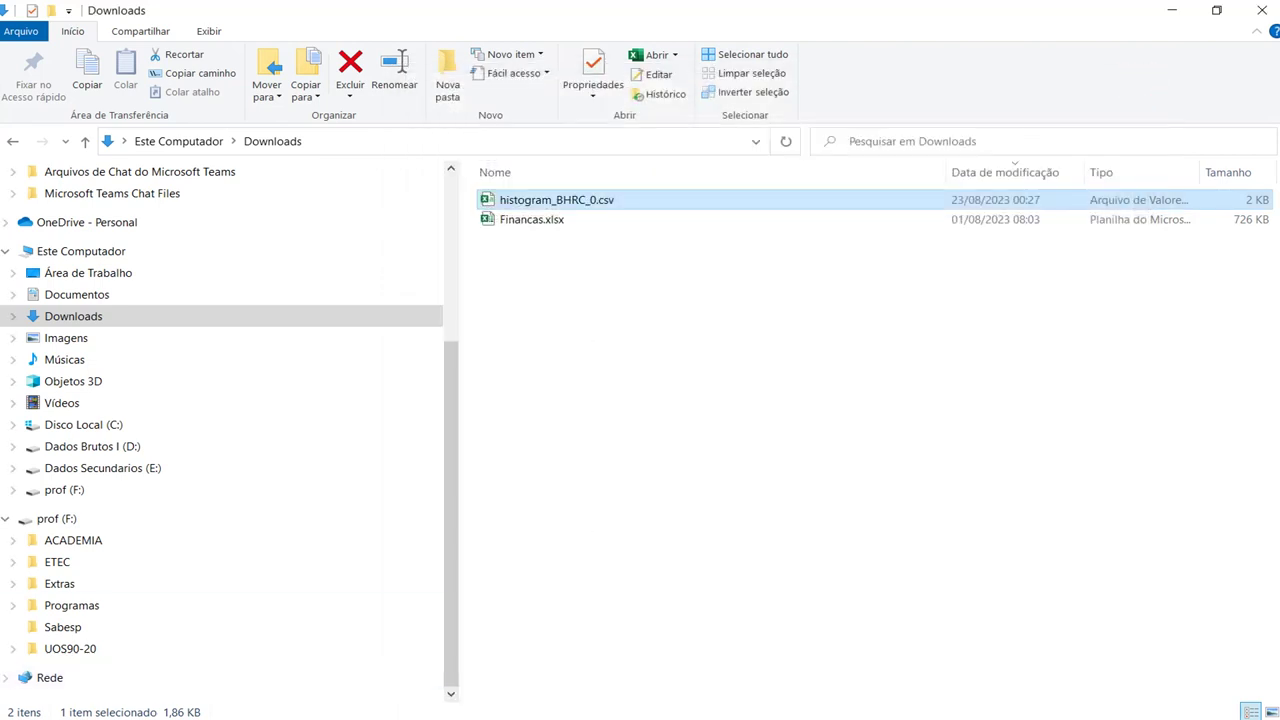
# - Switch to Excel and create a blank workbook
pyautogui.press('super')
pyautogui.write('excel')
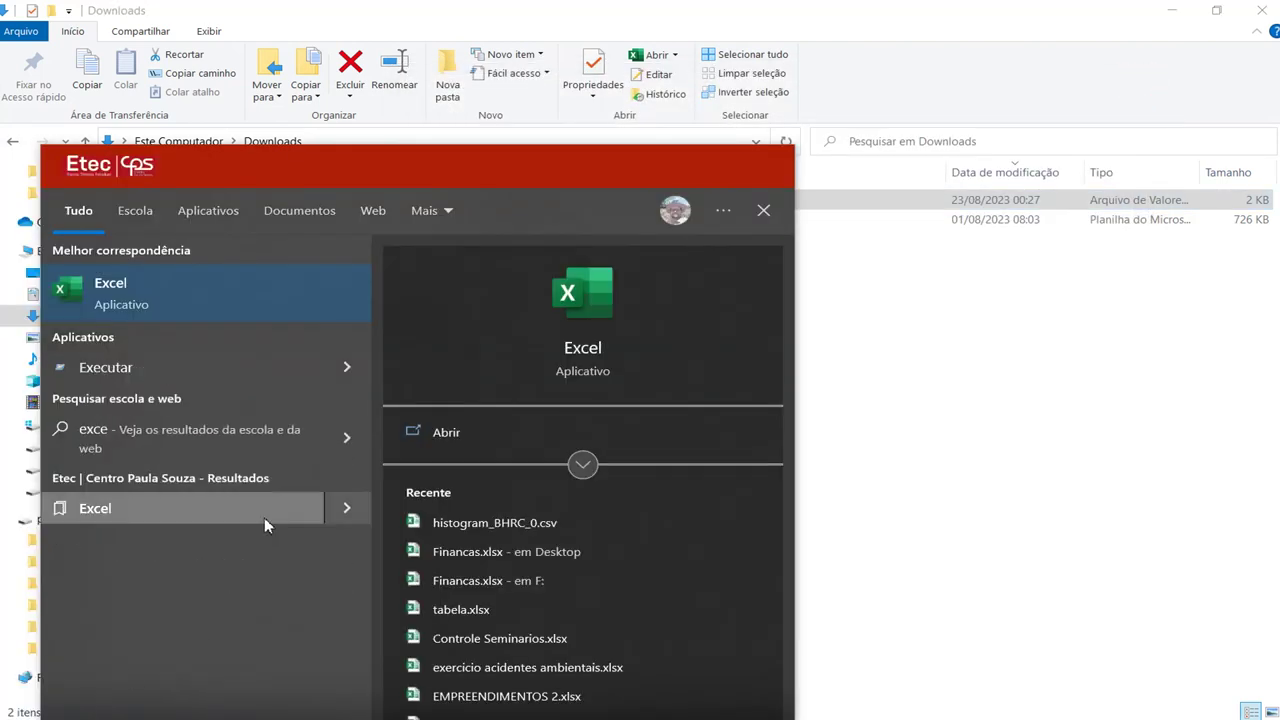
pyautogui.click(575, 333)
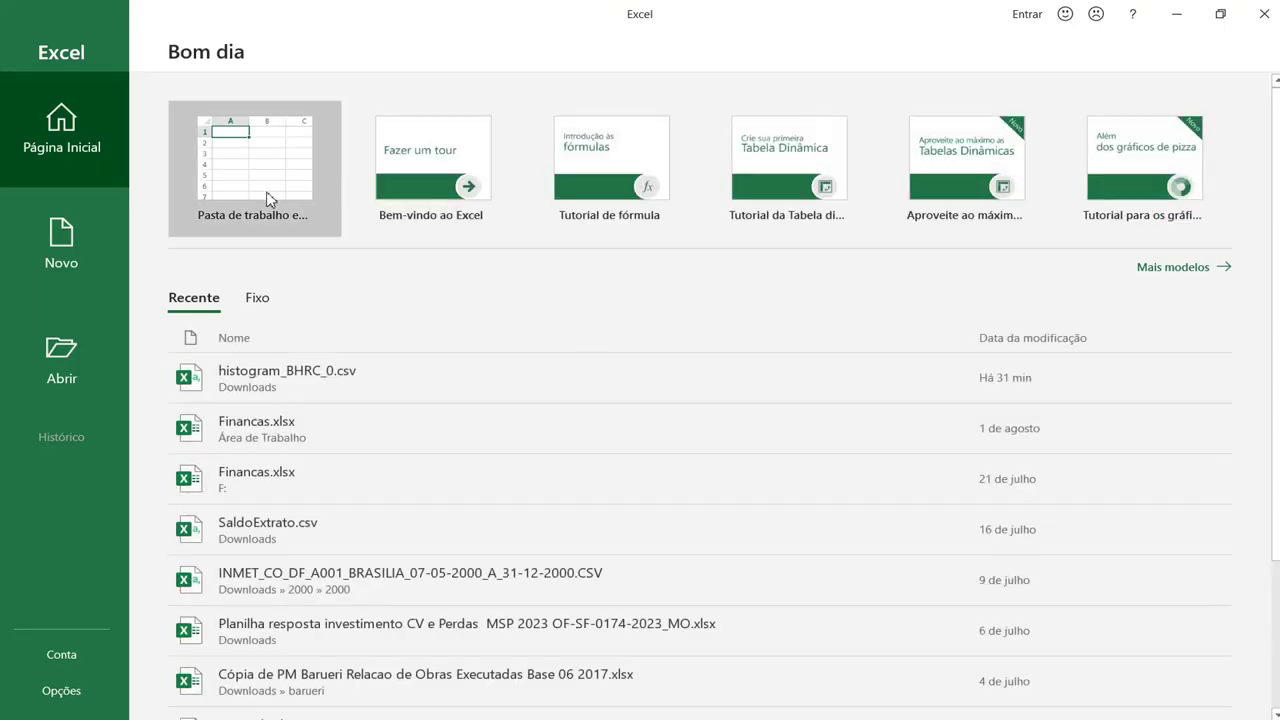
pyautogui.click(266, 192)
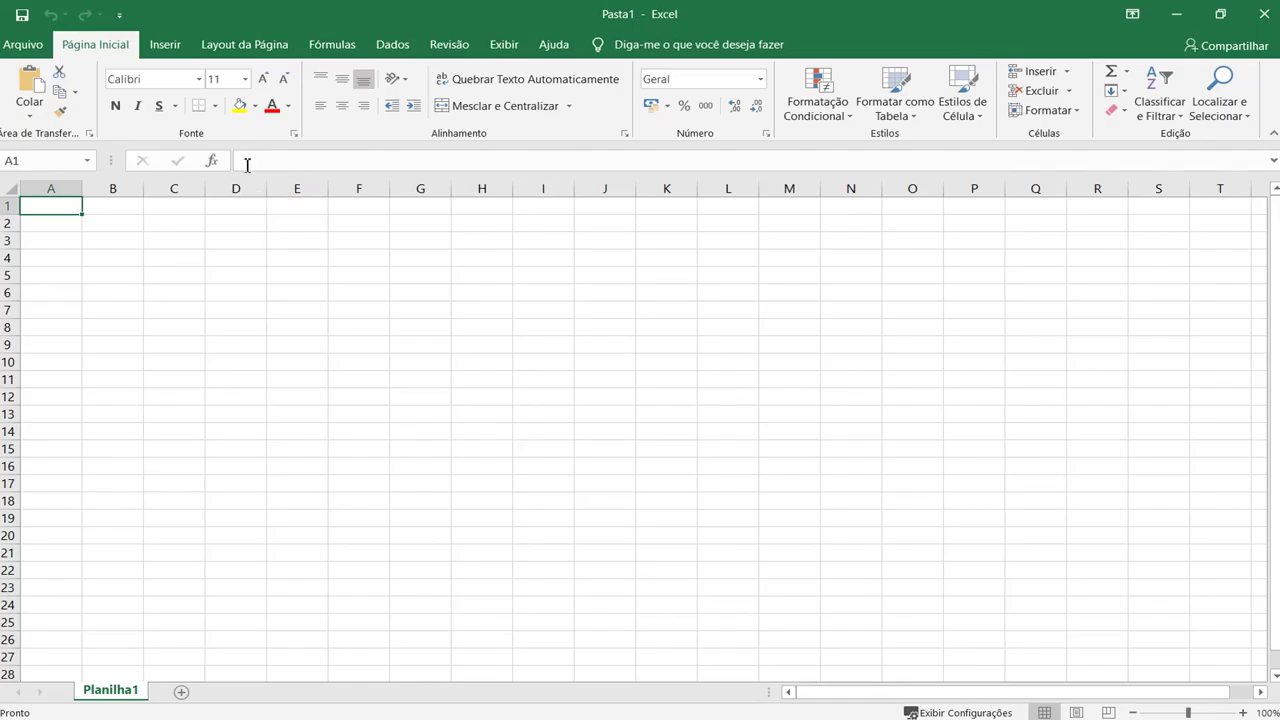
# - Import histogram_BHRC_0.csv from the Downloads folder as text/CSV data
pyautogui.click(400, 45)
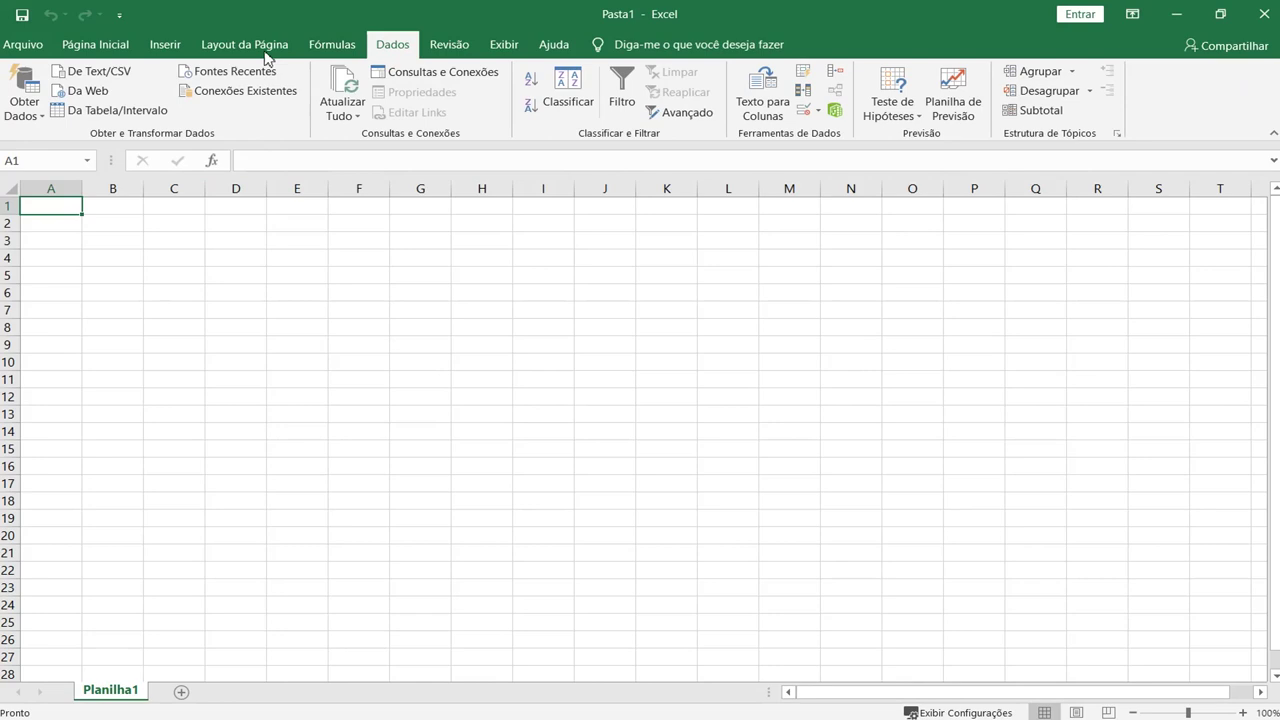
pyautogui.click(118, 77)
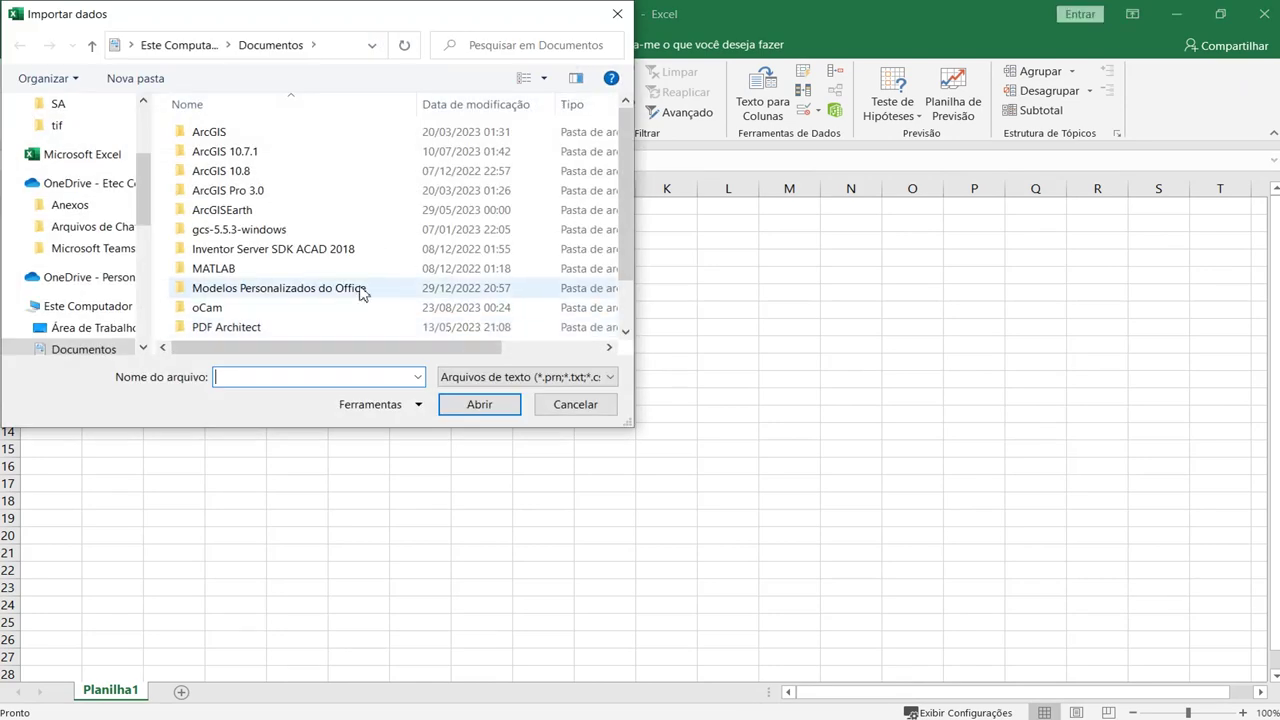
pyautogui.scroll(1, 62, 192)
pyautogui.scroll(2, 62, 192)
pyautogui.click(66, 162)
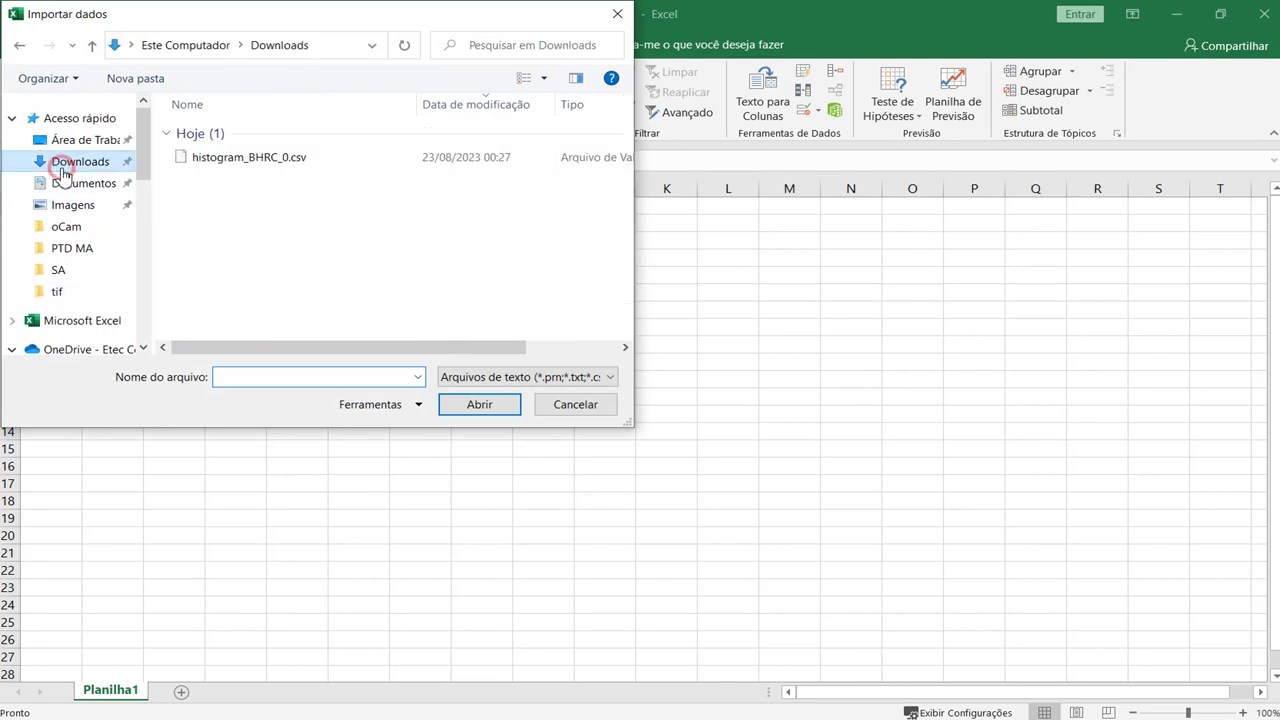
pyautogui.click(262, 158)
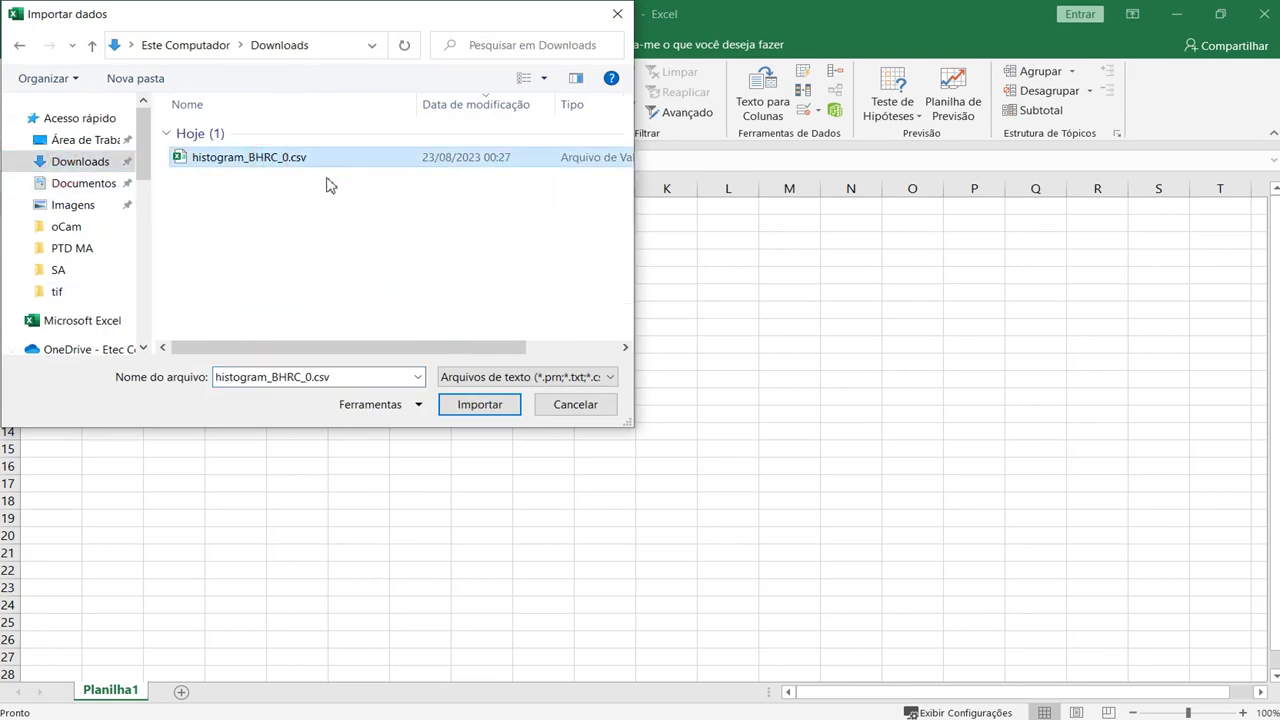
pyautogui.click(478, 405)
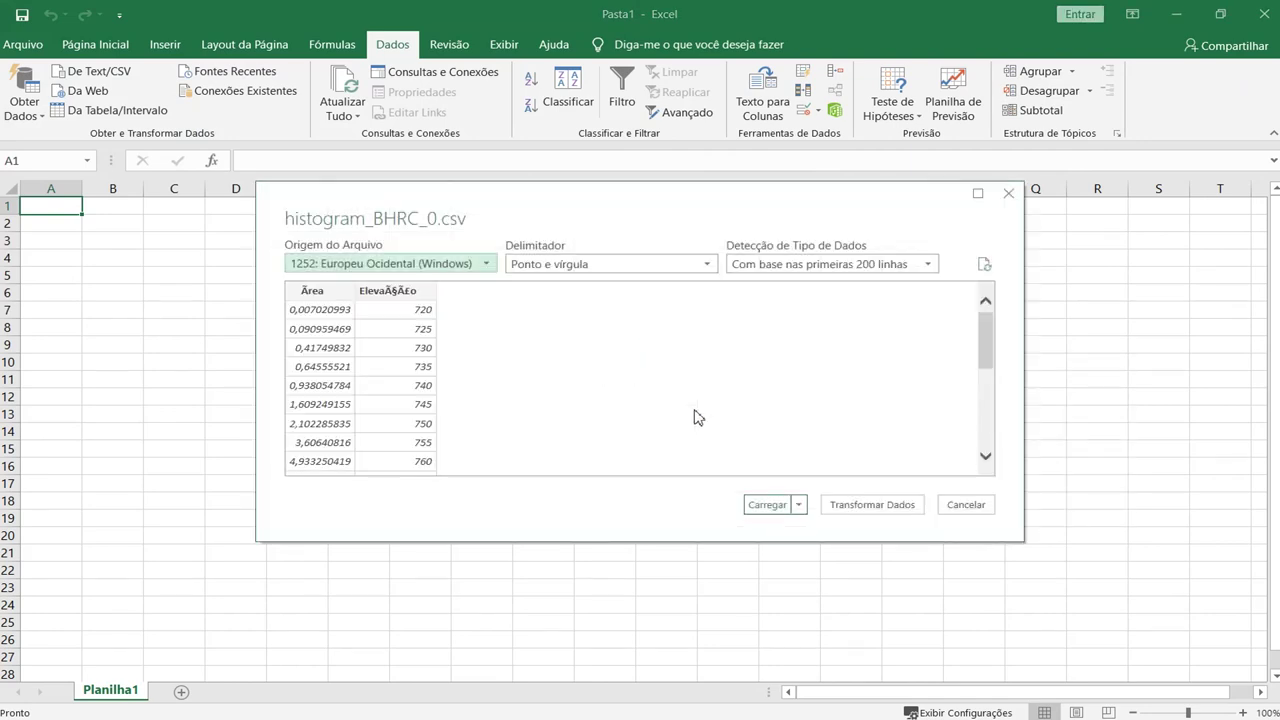
# - Set the file origin encoding of the CSV import to 65001: Unicode (UTF-8)
pyautogui.click(370, 264)
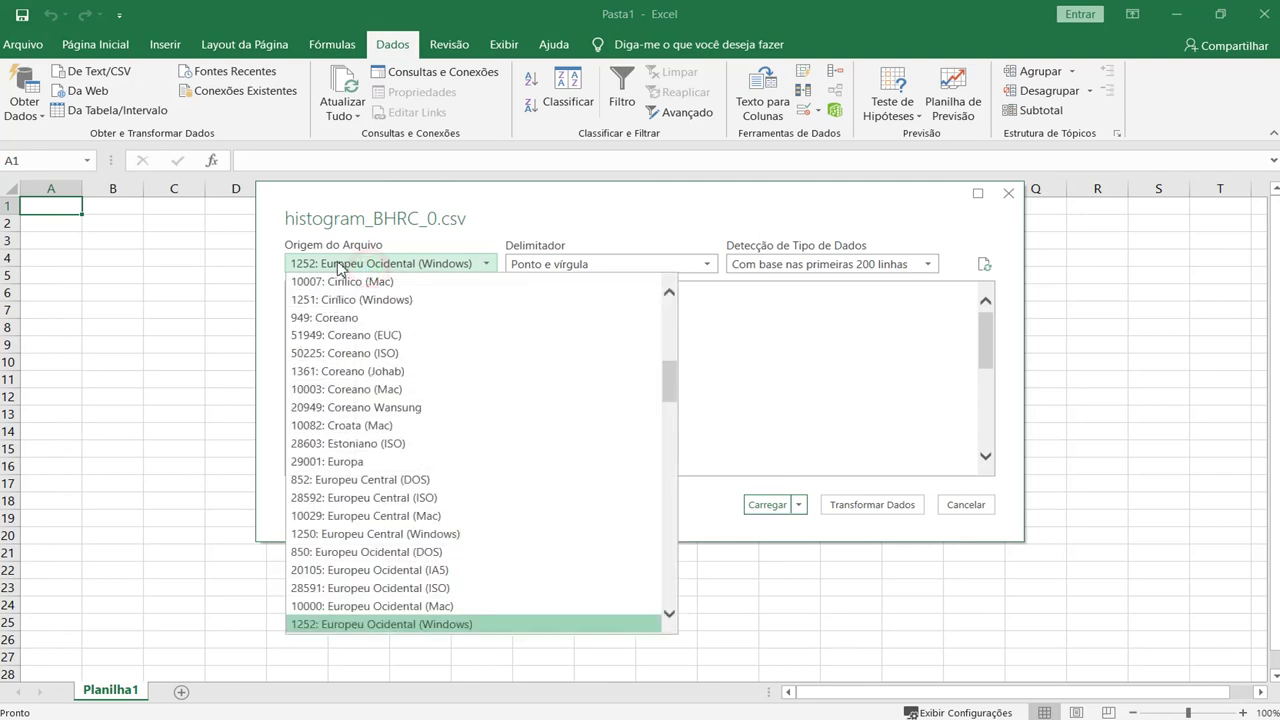
pyautogui.moveTo(663, 374); pyautogui.dragTo(665, 578)
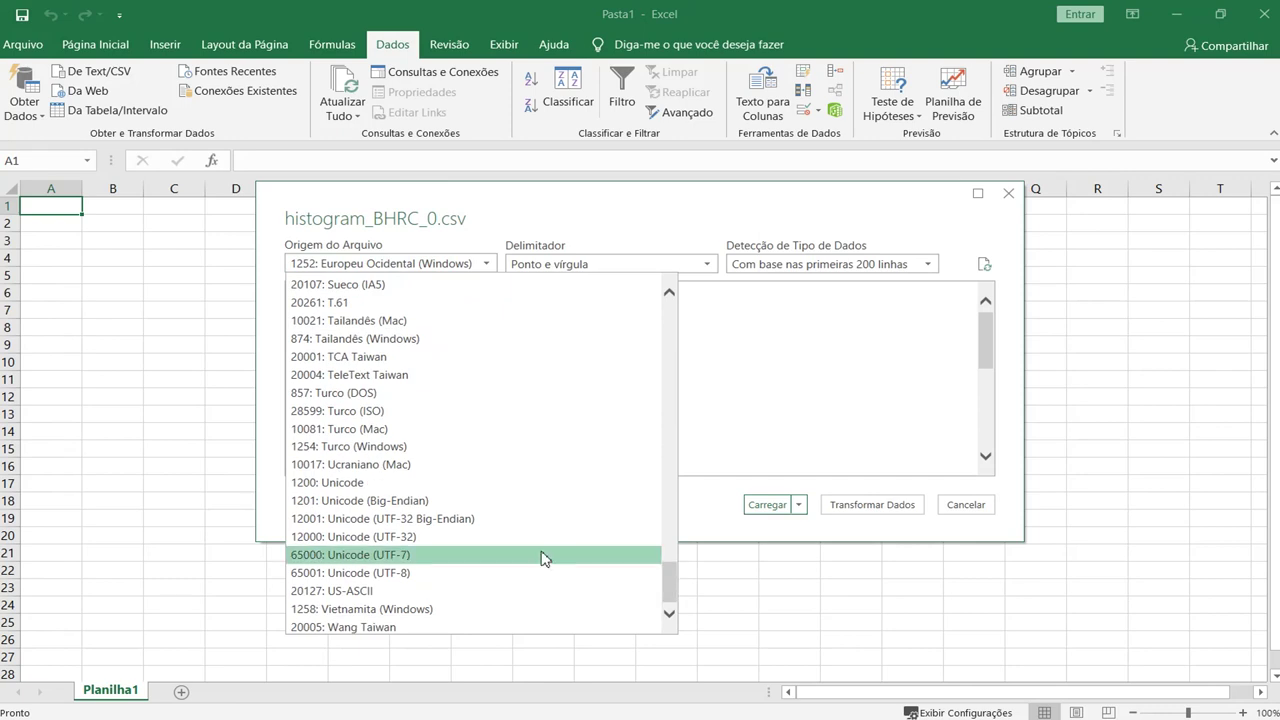
pyautogui.click(376, 574)
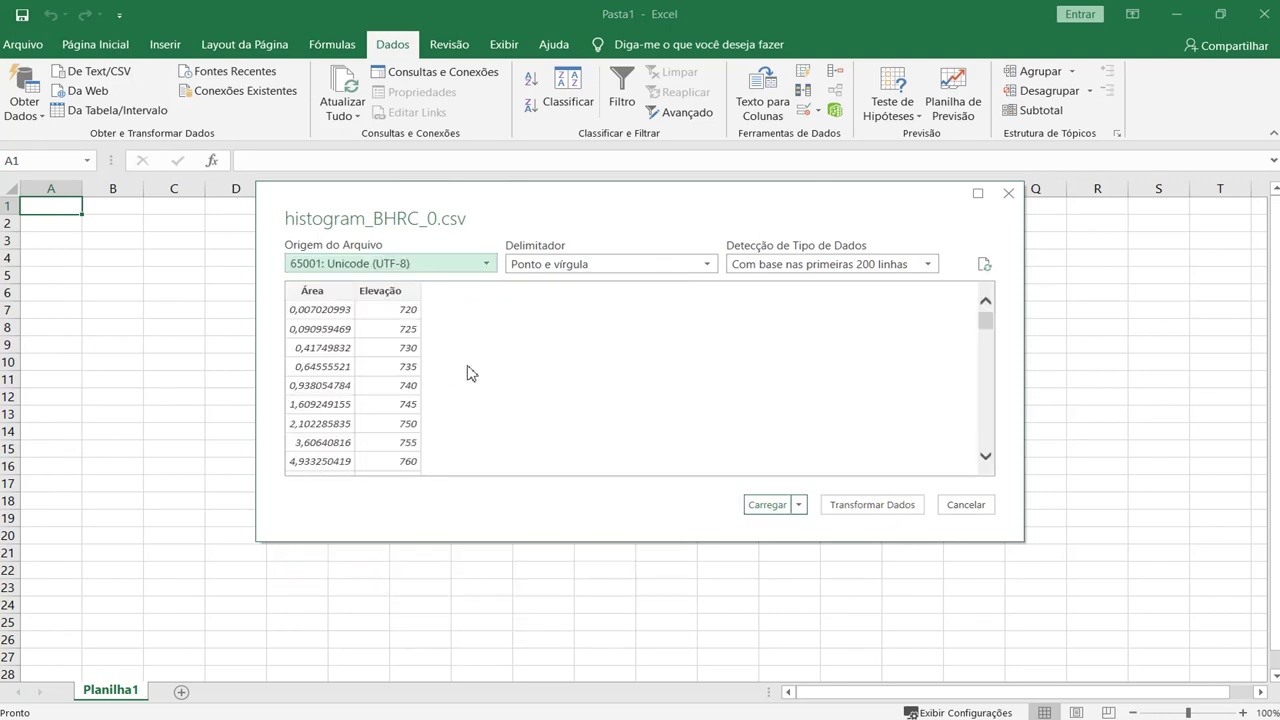
# - Load the CSV data into the workbook and rename the area column header to "Área %"
pyautogui.click(762, 505)
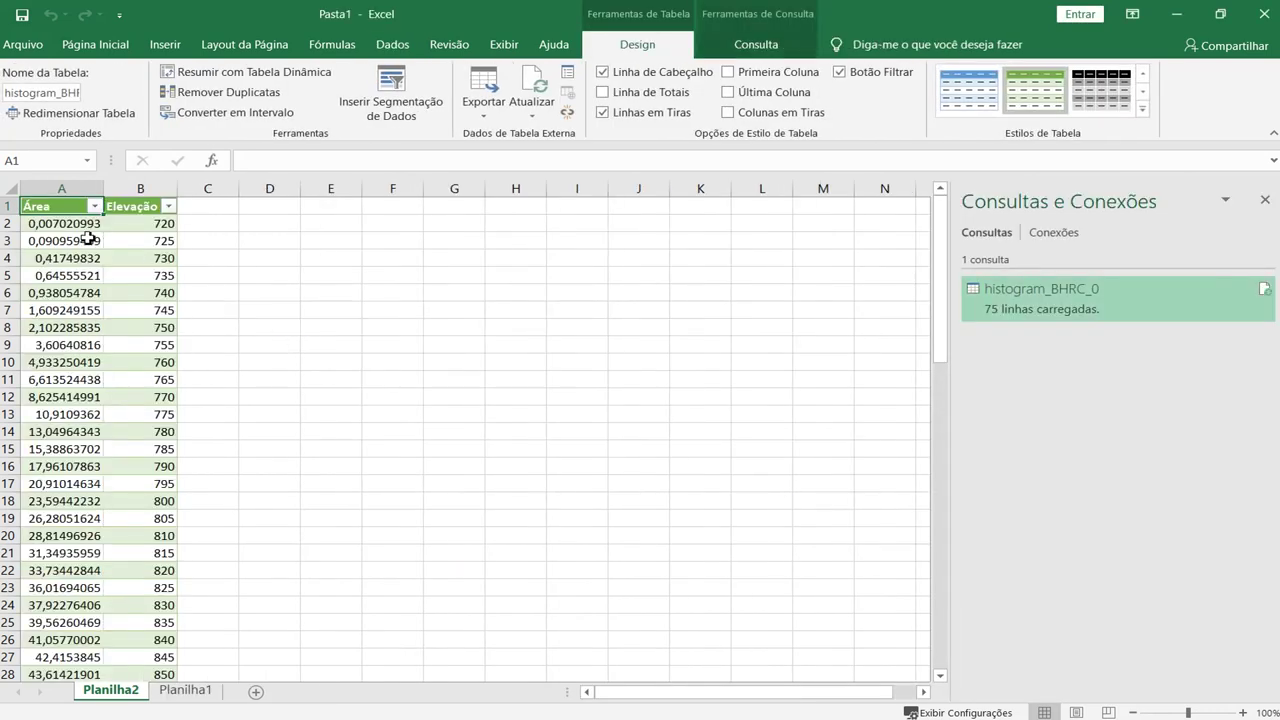
pyautogui.moveTo(58, 204)
pyautogui.mouseDown()
pyautogui.moveTo(86, 203)
pyautogui.moveTo(149, 266)
pyautogui.moveTo(121, 706)
pyautogui.moveTo(150, 230)
pyautogui.moveTo(53, 190)
pyautogui.mouseUp()
pyautogui.doubleClick(70, 207)
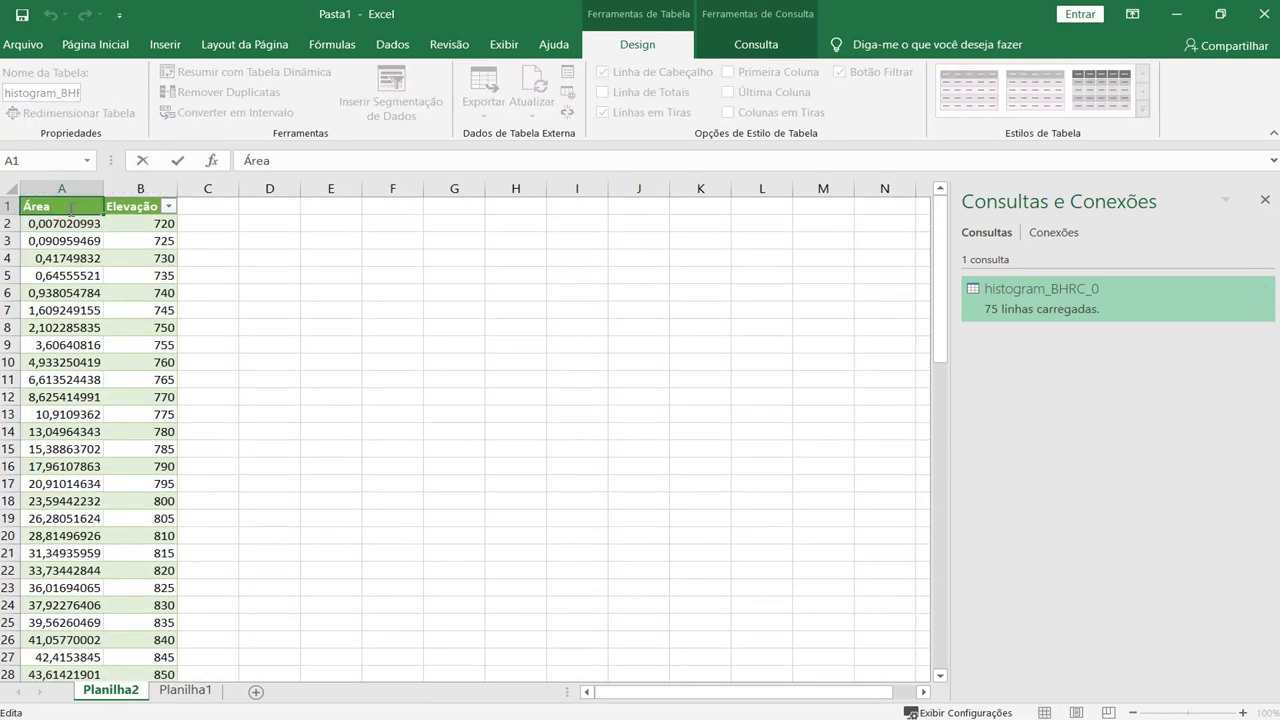
pyautogui.press('Return')
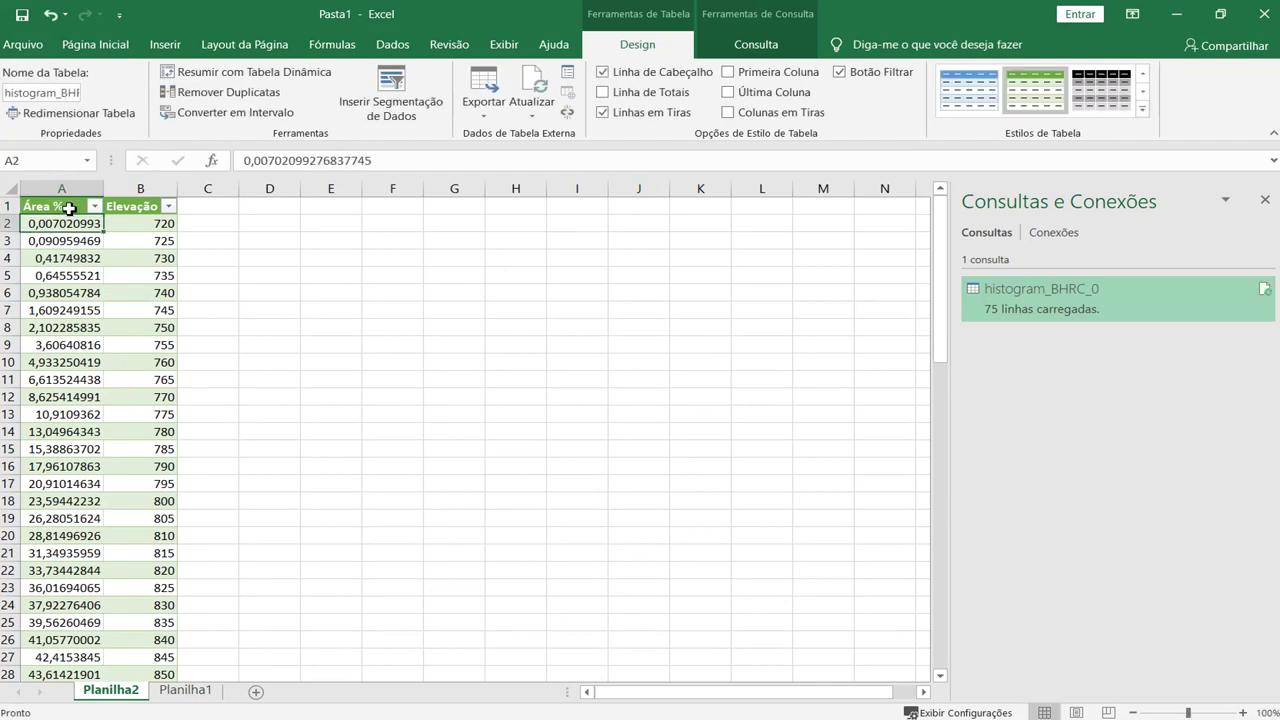
# - Format the whole Área % column with the thousands separator number style
pyautogui.moveTo(62, 205); pyautogui.dragTo(82, 637)
pyautogui.click(118, 42)
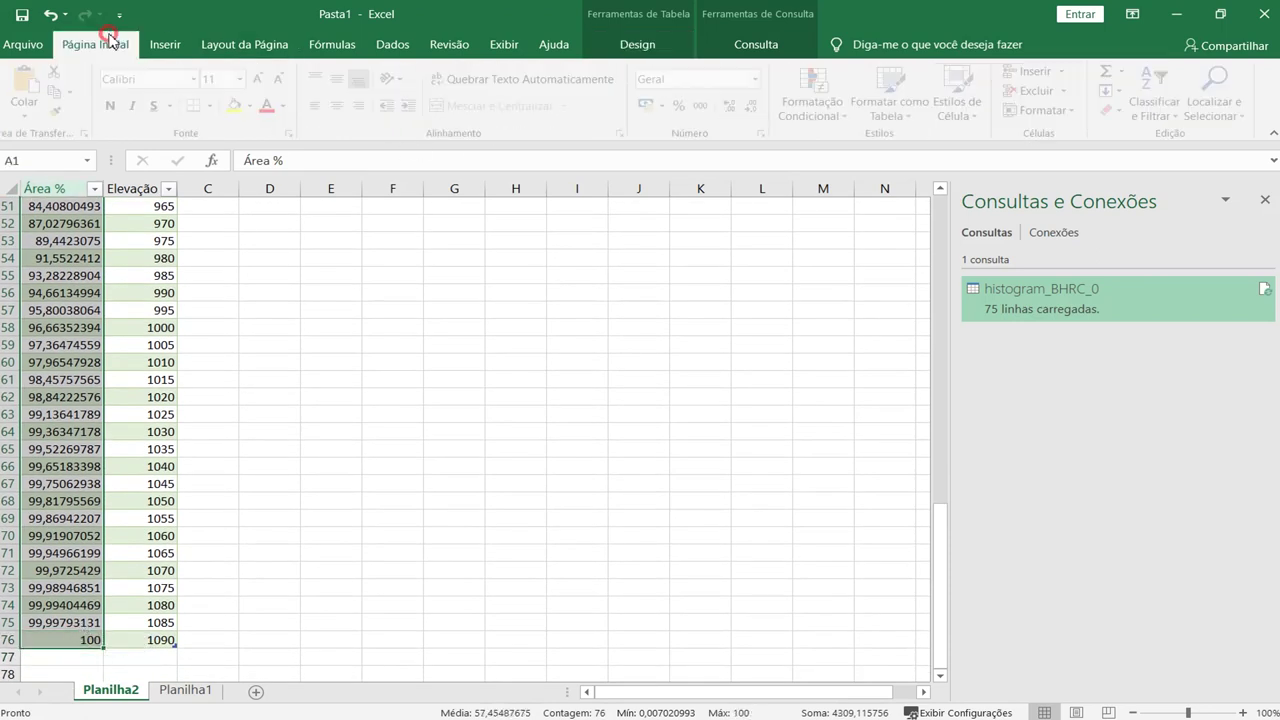
pyautogui.click(705, 105)
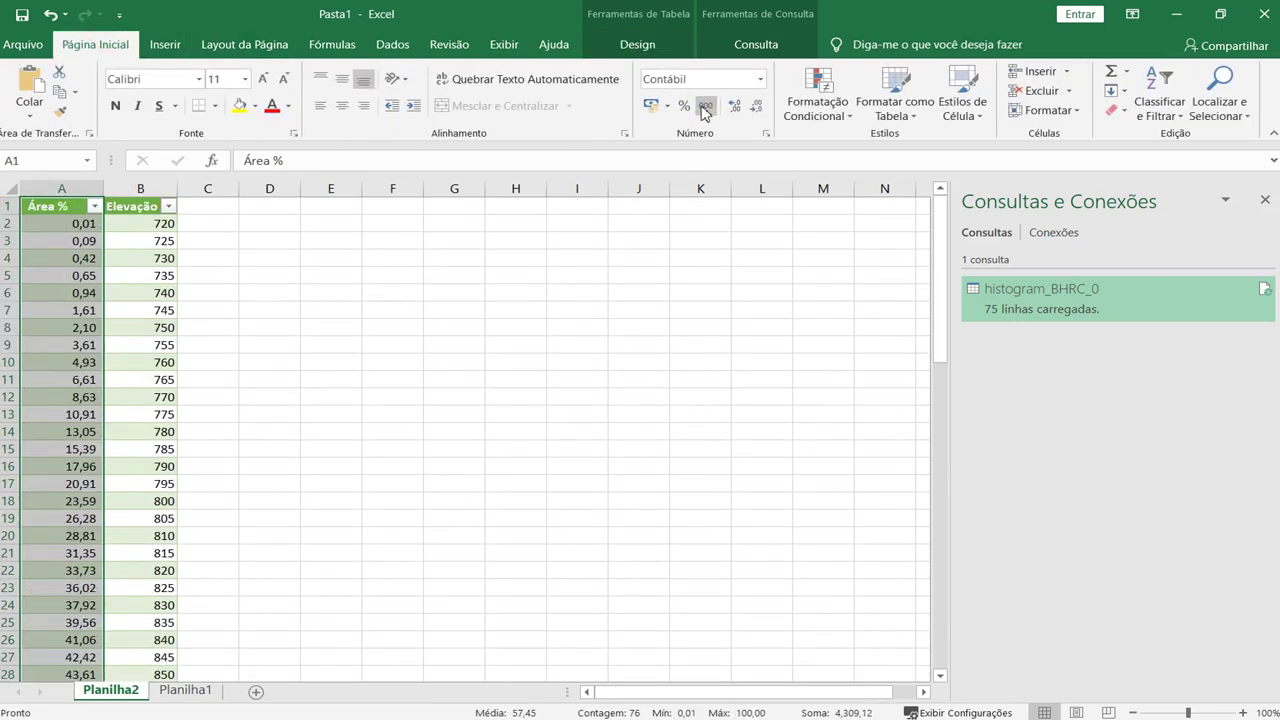
# - Insert an X Y scatter chart with smooth lines and no markers from the full Área % and Elevação columns
pyautogui.moveTo(65, 208); pyautogui.dragTo(169, 620)
pyautogui.scroll(12, 163, 500)
pyautogui.scroll(4, 163, 500)
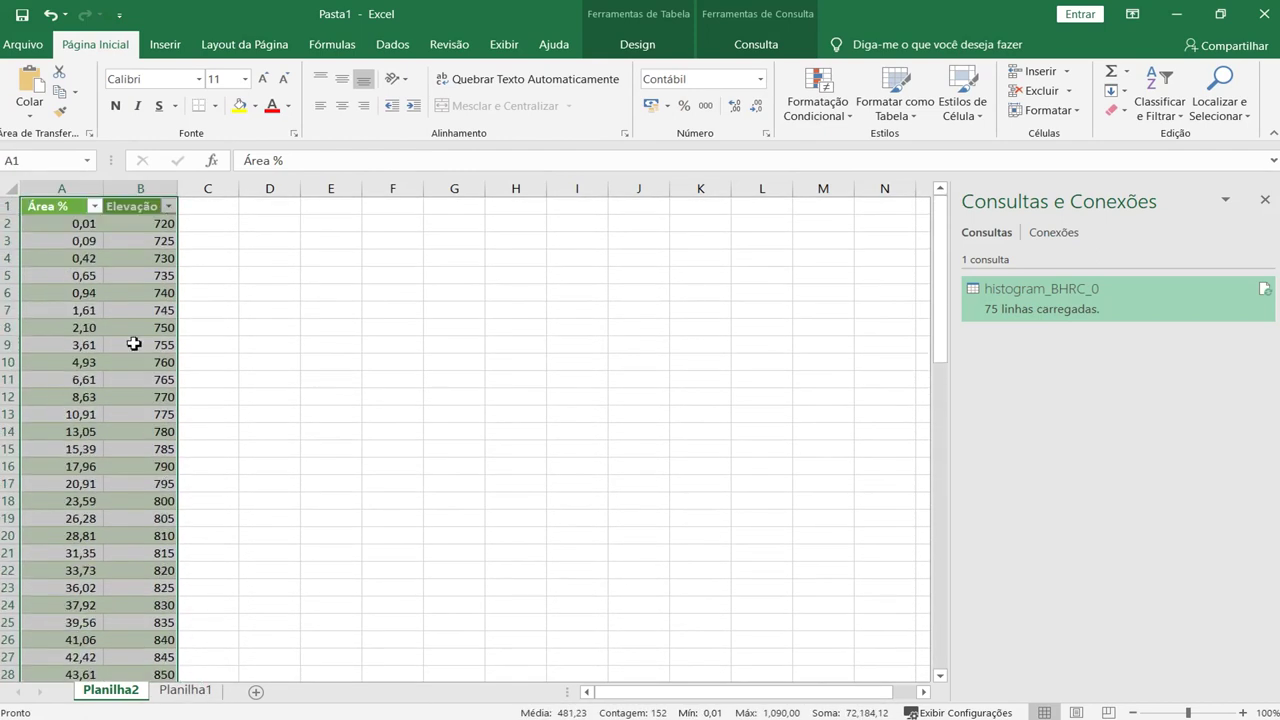
pyautogui.click(167, 44)
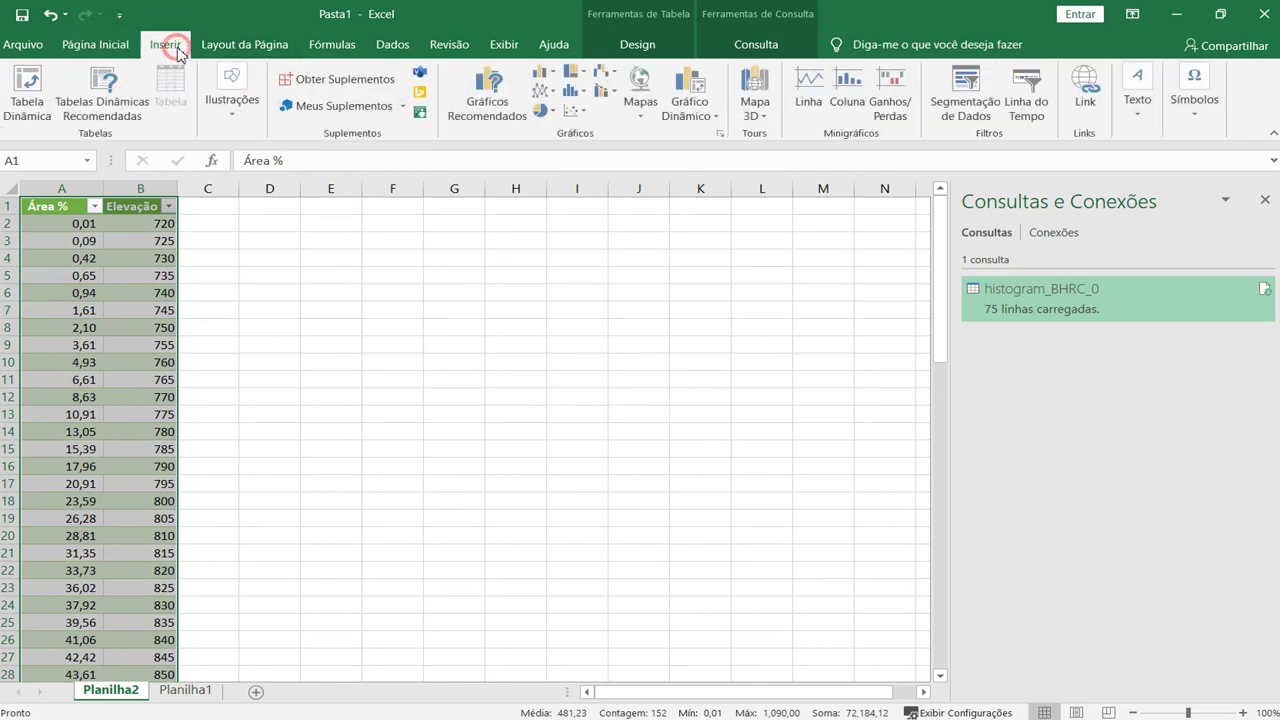
pyautogui.click(485, 115)
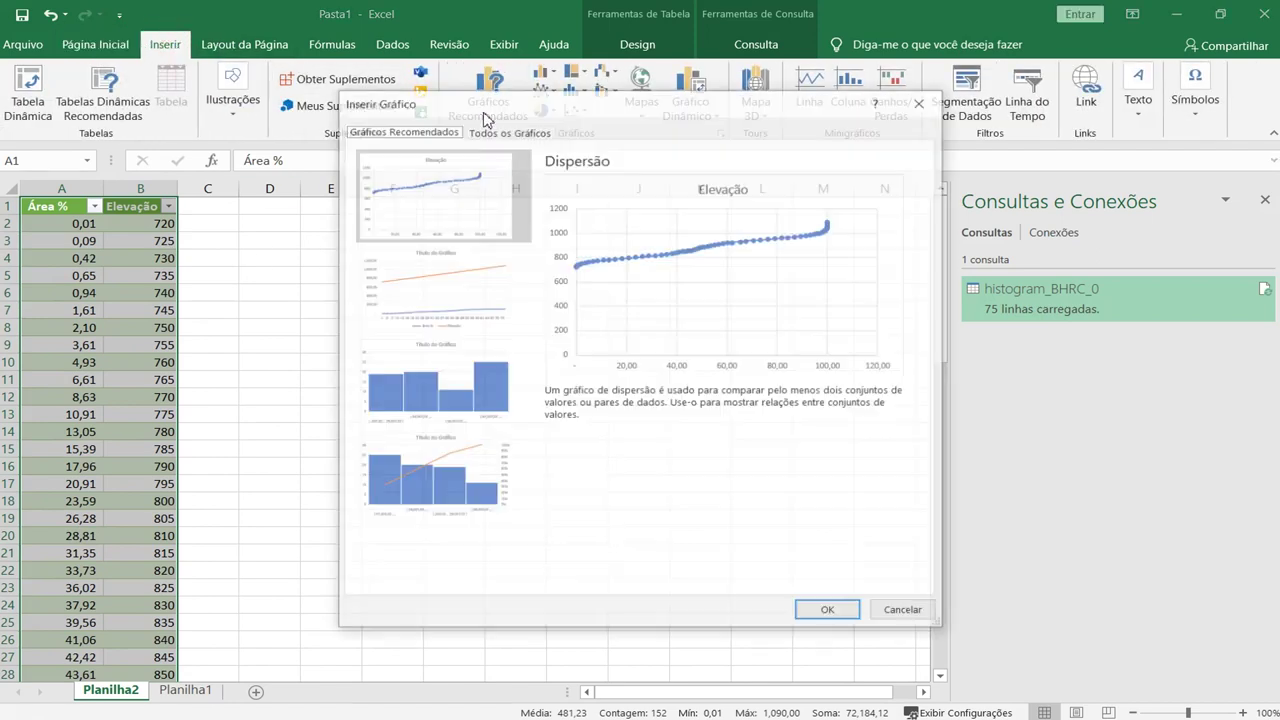
pyautogui.click(467, 200)
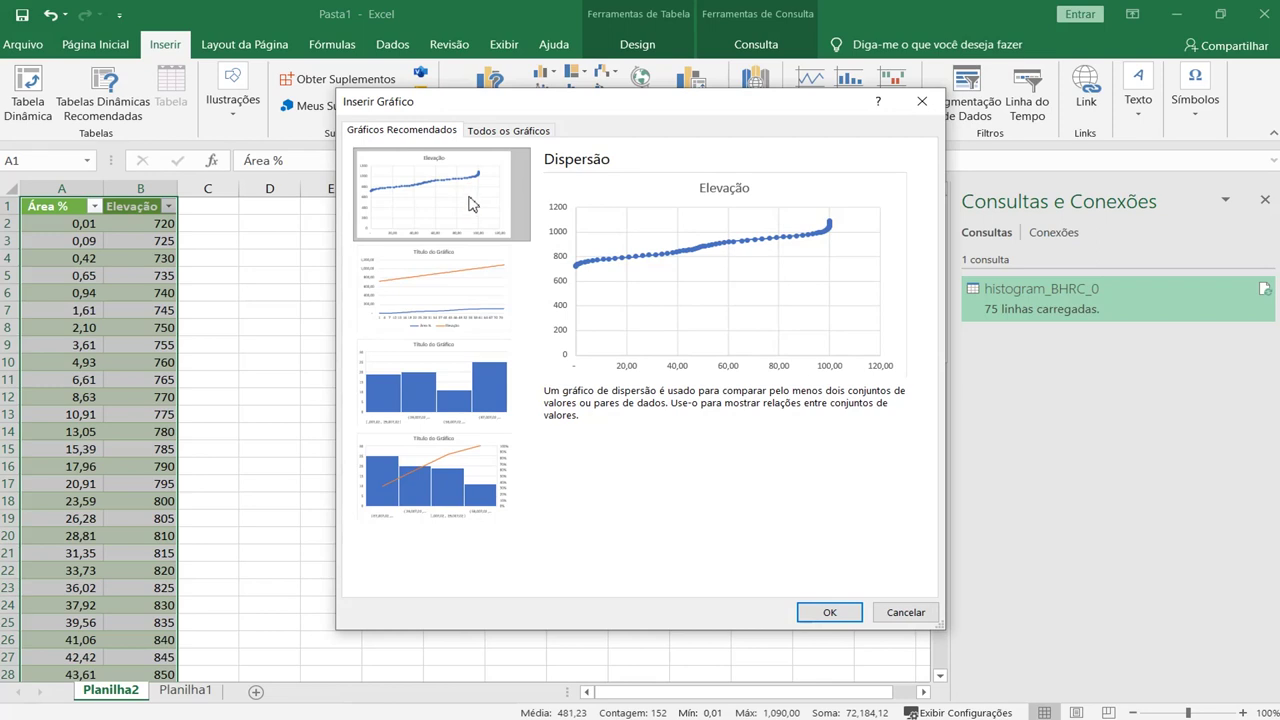
pyautogui.click(505, 130)
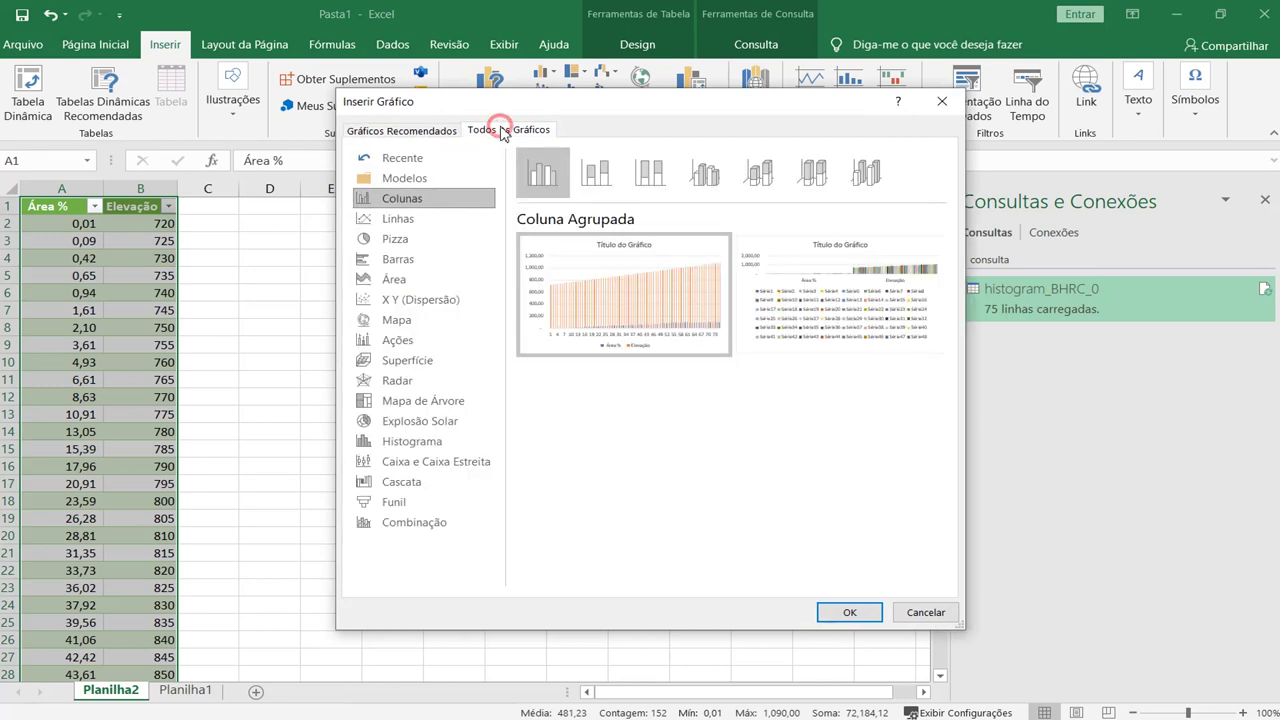
pyautogui.click(405, 130)
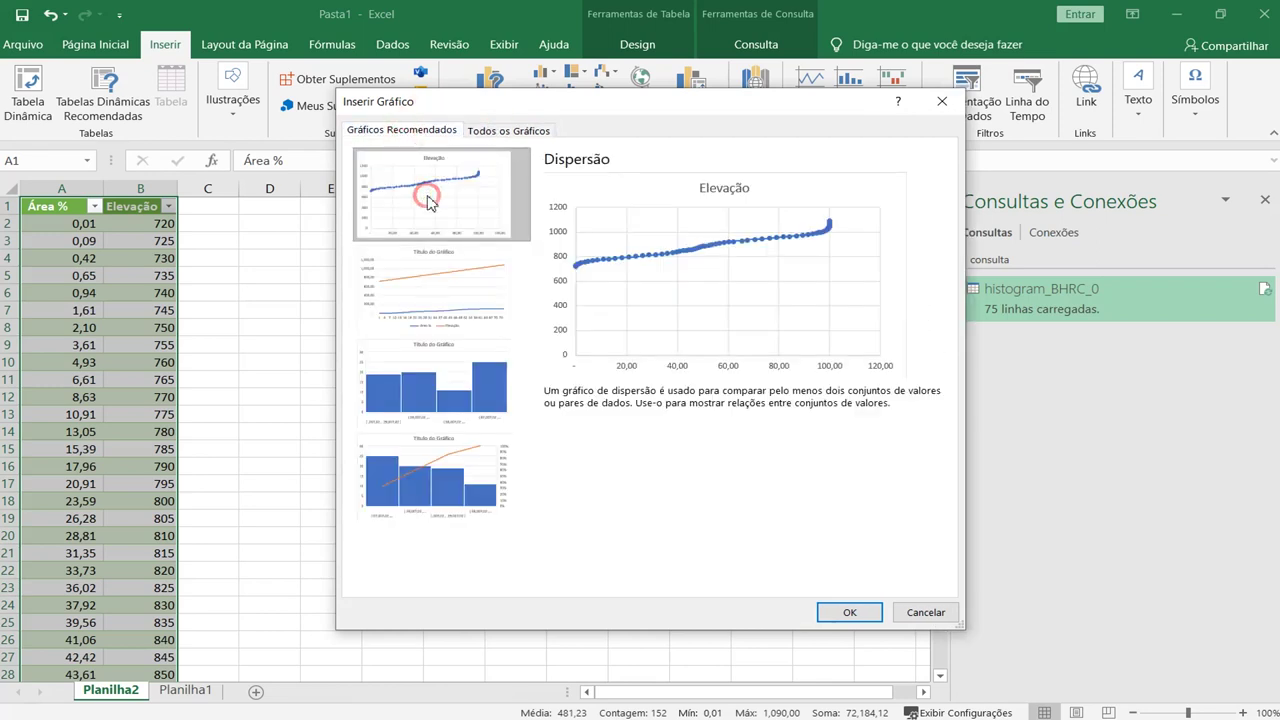
pyautogui.click(486, 130)
pyautogui.click(404, 298)
pyautogui.click(650, 172)
pyautogui.moveTo(641, 260)
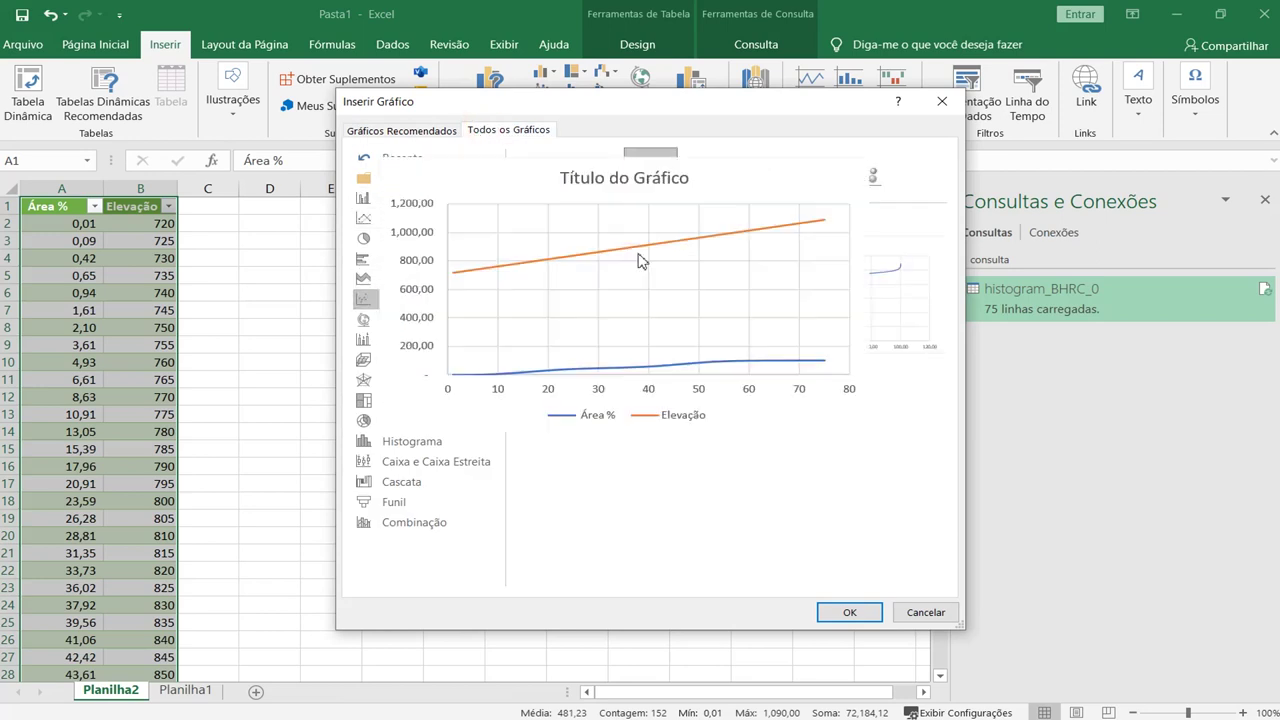
pyautogui.click(848, 612)
# - Title the chart "Curva Hipsométrica" and place it beside the data table with the queries pane closed
pyautogui.moveTo(384, 316); pyautogui.dragTo(481, 281)
pyautogui.doubleClick(567, 290)
pyautogui.doubleClick(567, 290)
pyautogui.write('Cu')
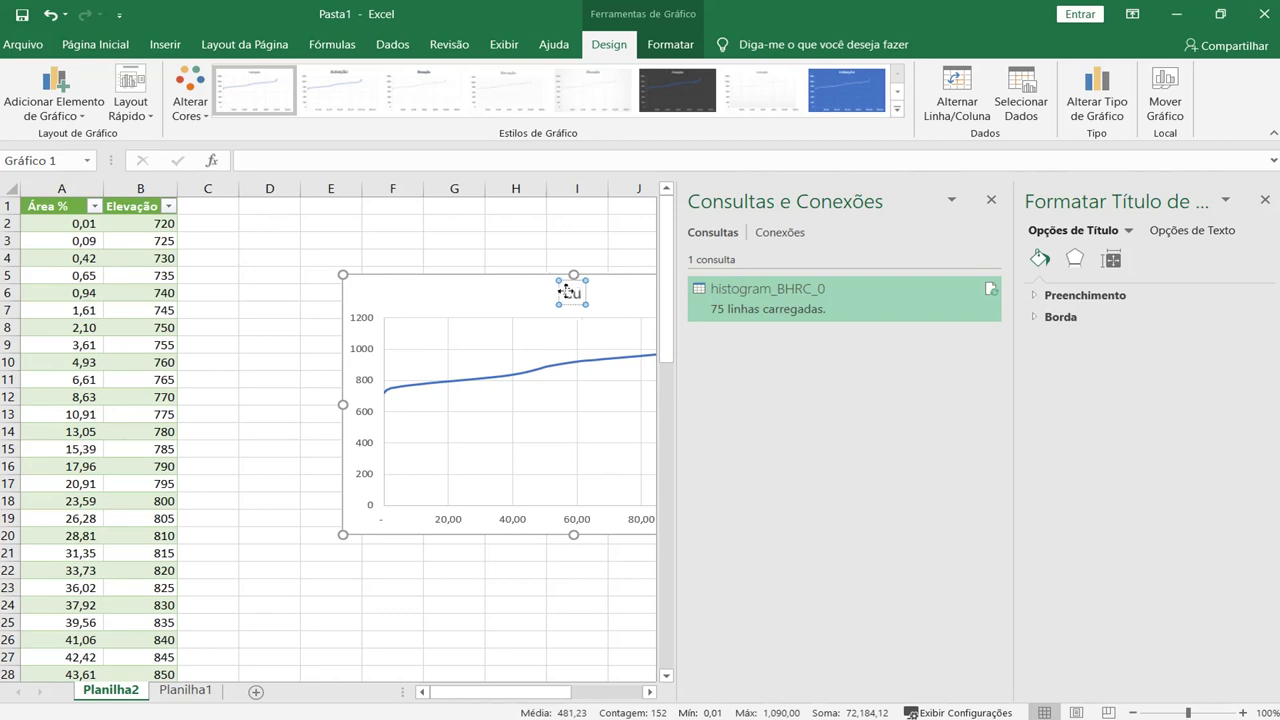
pyautogui.write('rva Hipsométrica')
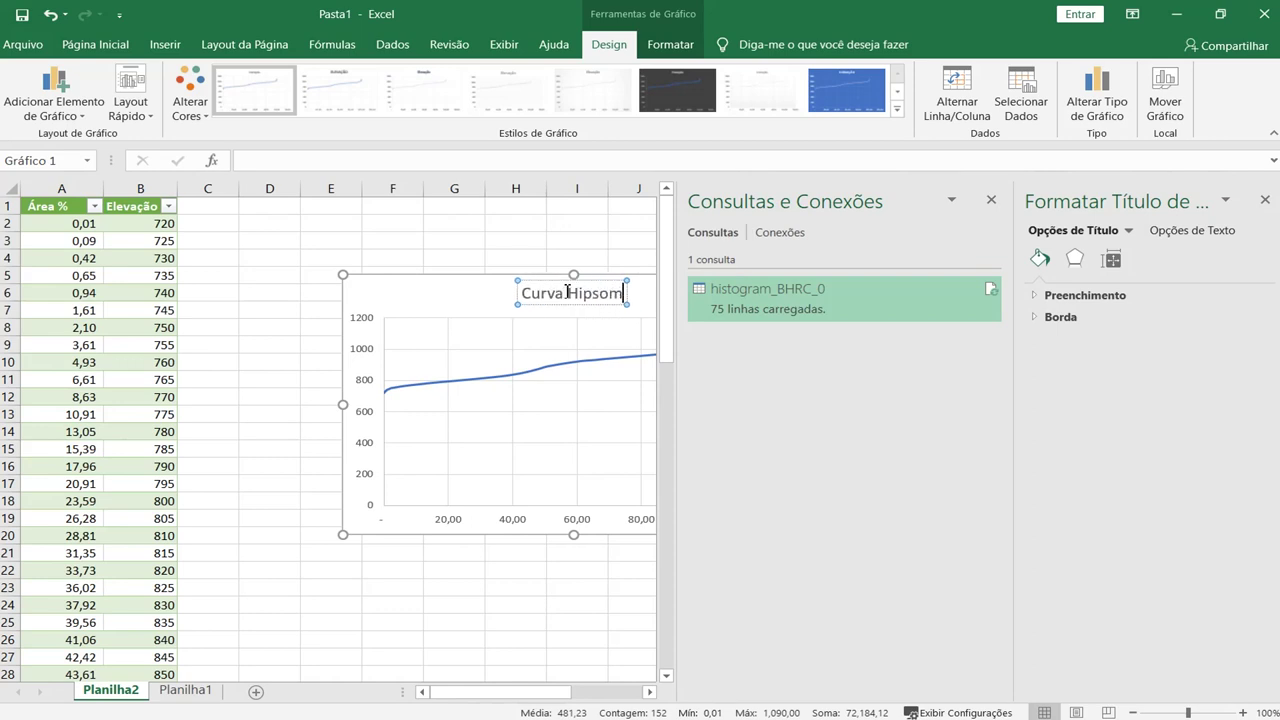
pyautogui.moveTo(443, 306); pyautogui.dragTo(328, 299)
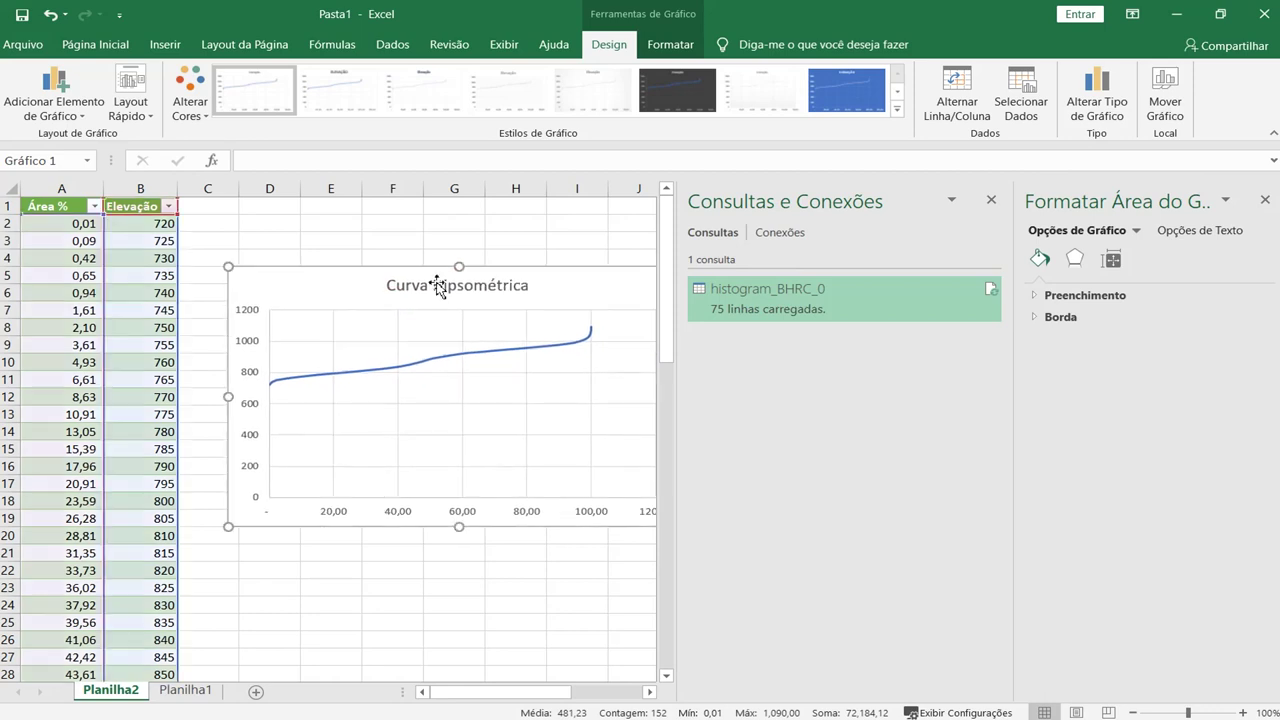
pyautogui.click(990, 203)
# - Check the elevation range in the table and set the chart's vertical axis minimum to 720
pyautogui.click(257, 407)
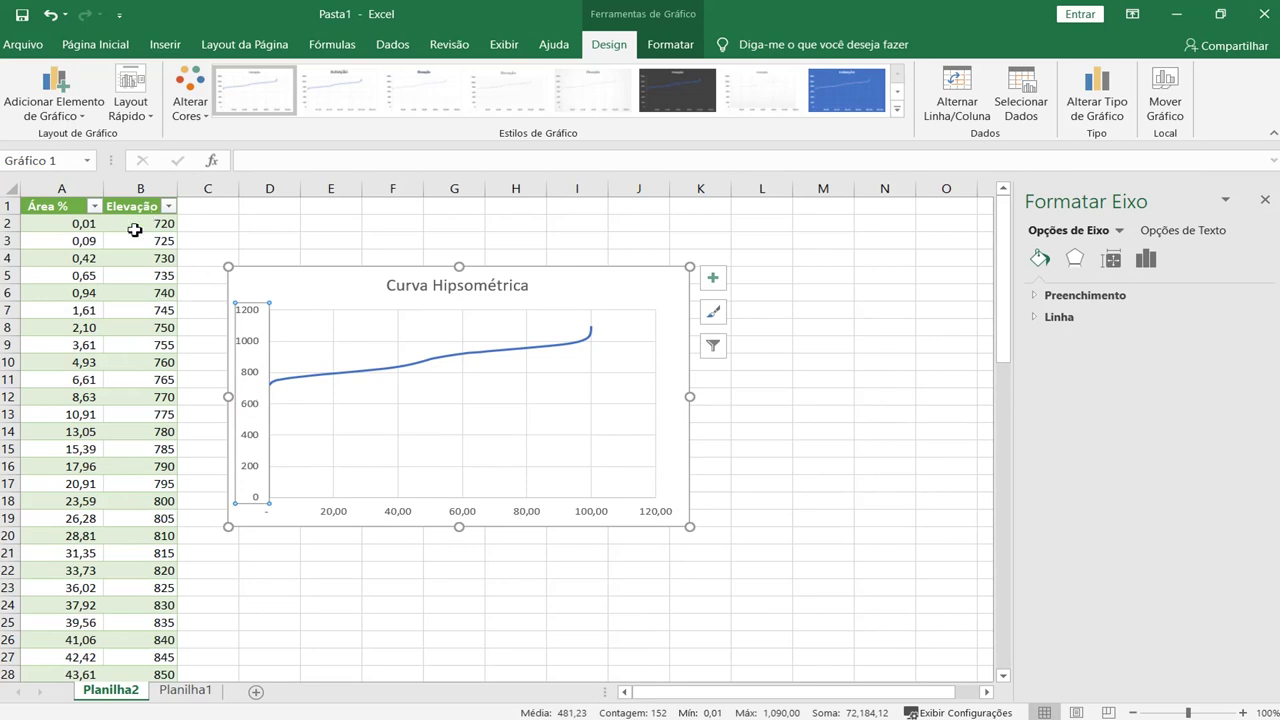
pyautogui.scroll(-13, 147, 219)
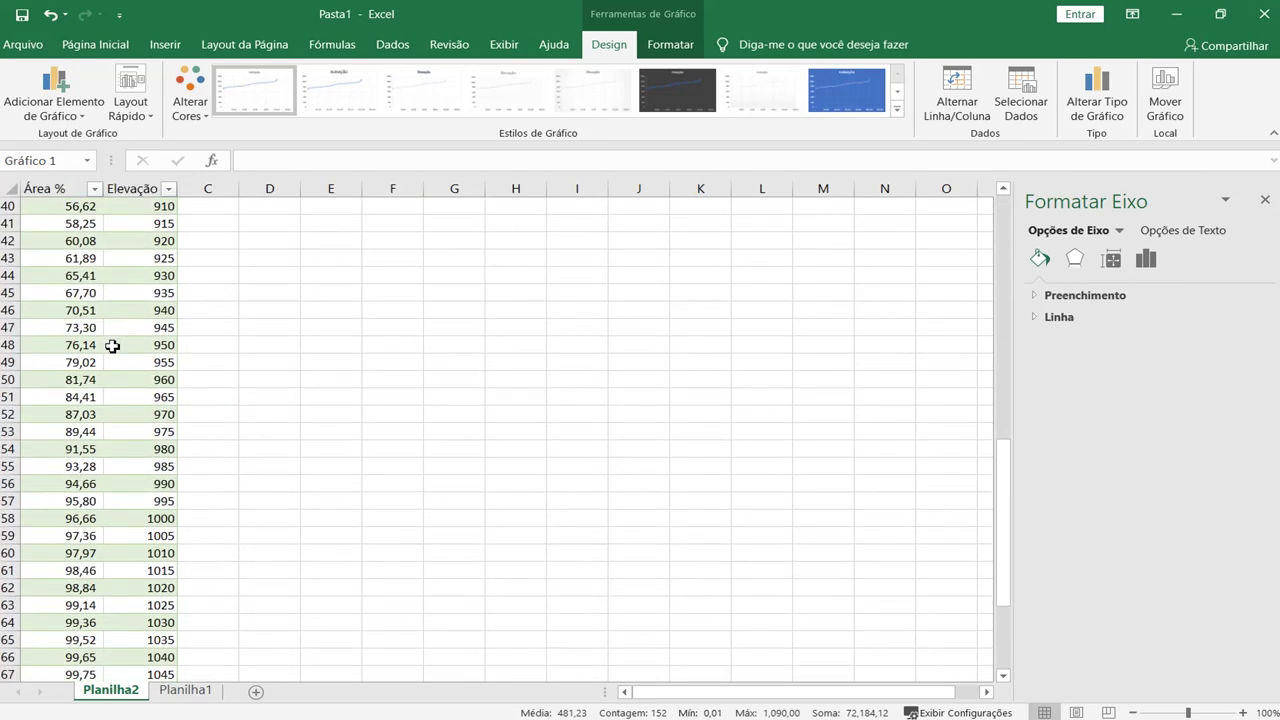
pyautogui.scroll(-4, 112, 343)
pyautogui.scroll(13, 128, 362)
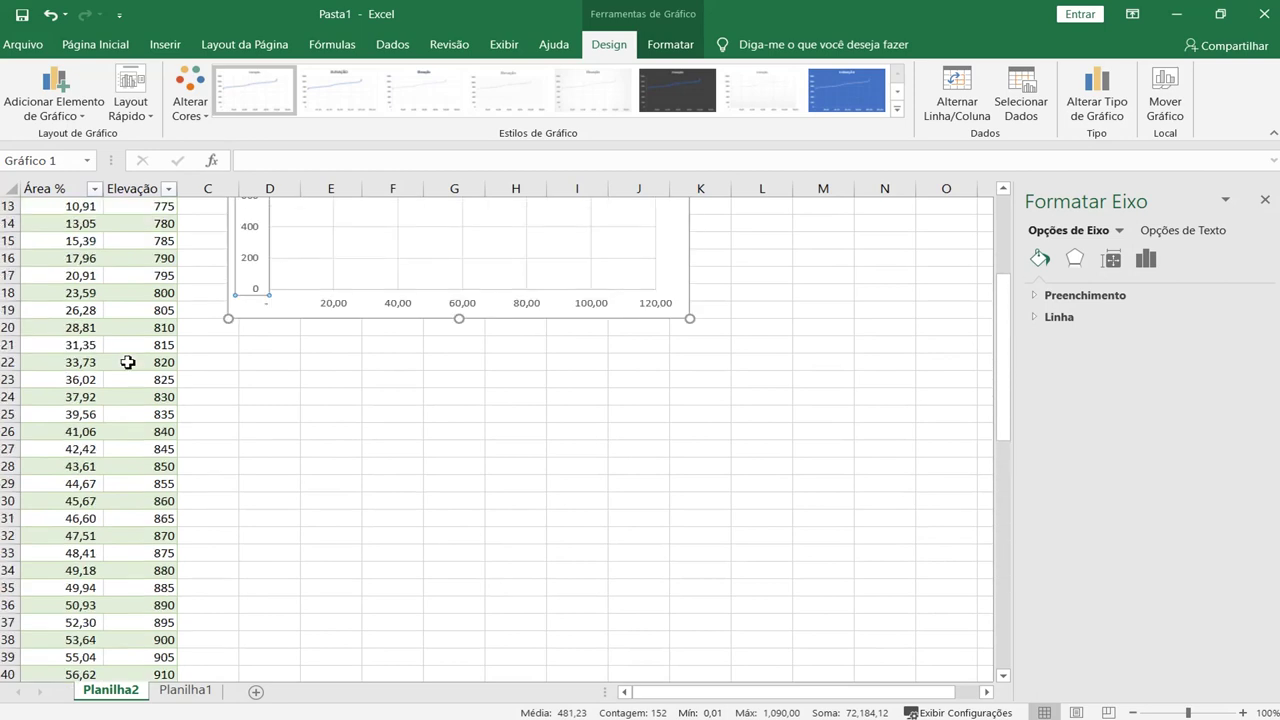
pyautogui.scroll(4, 128, 362)
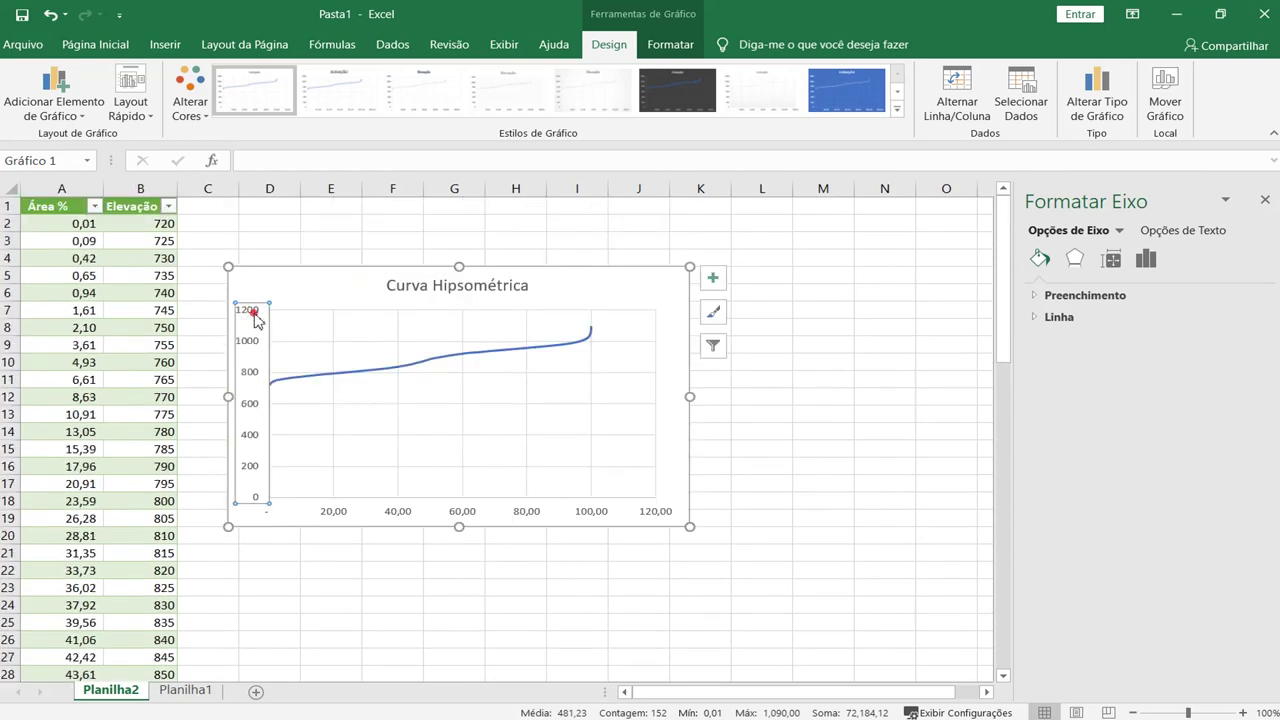
pyautogui.click(1145, 261)
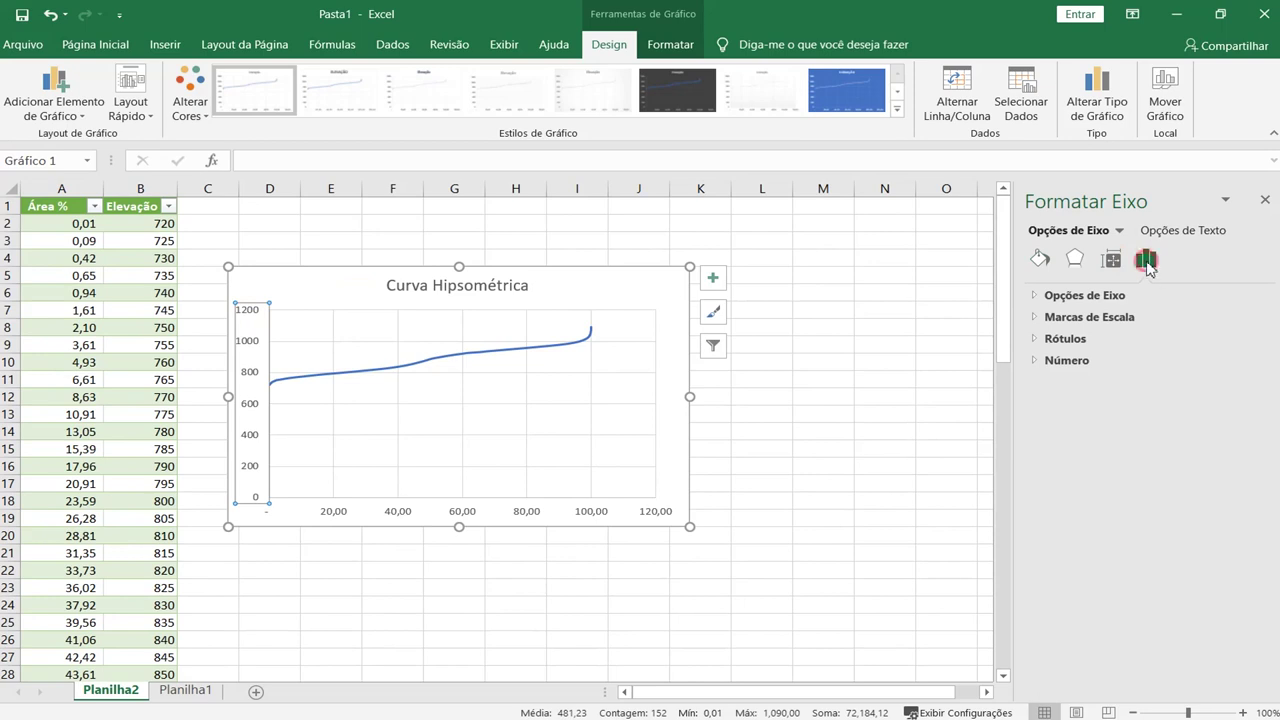
pyautogui.click(1036, 295)
pyautogui.click(1158, 337)
pyautogui.moveTo(1158, 337); pyautogui.dragTo(1010, 337)
pyautogui.write('720')
# - Set the vertical axis maximum to 1090, matching the last elevation in the table
pyautogui.scroll(-10, 186, 410)
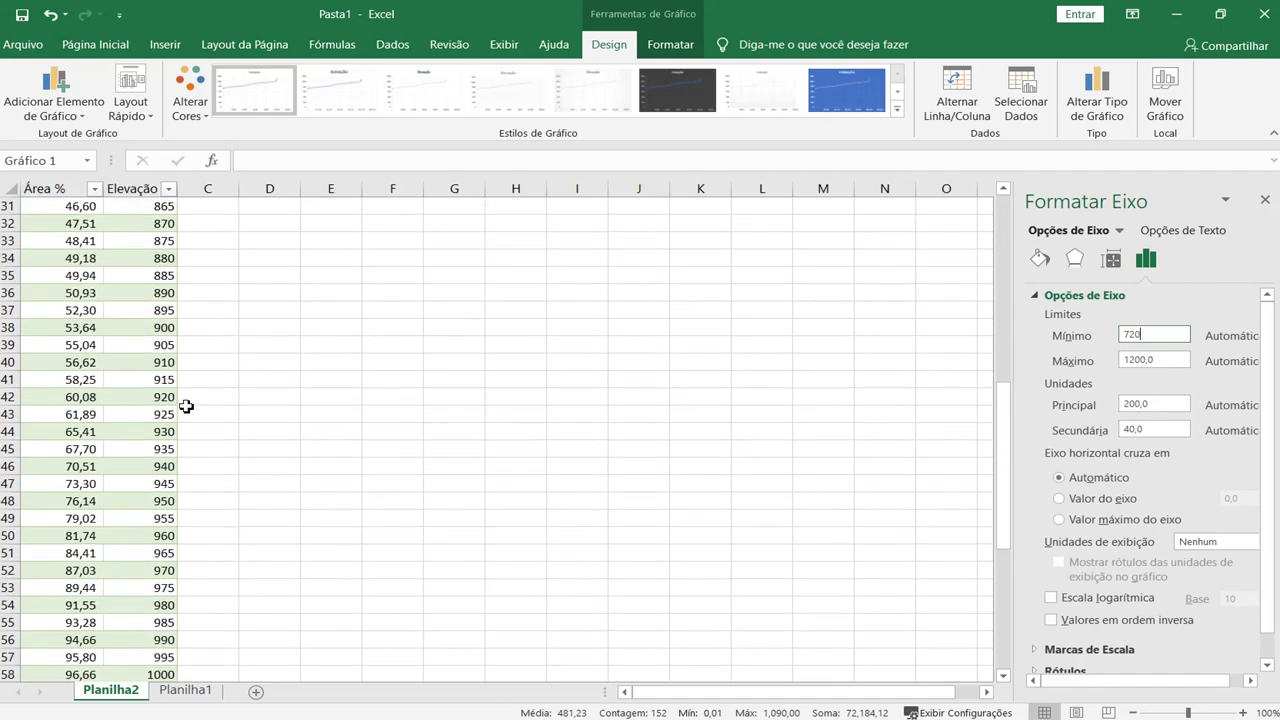
pyautogui.scroll(-9, 186, 406)
pyautogui.click(1143, 362)
pyautogui.moveTo(1175, 358); pyautogui.dragTo(1068, 358)
pyautogui.write('1090')
pyautogui.press('Return')
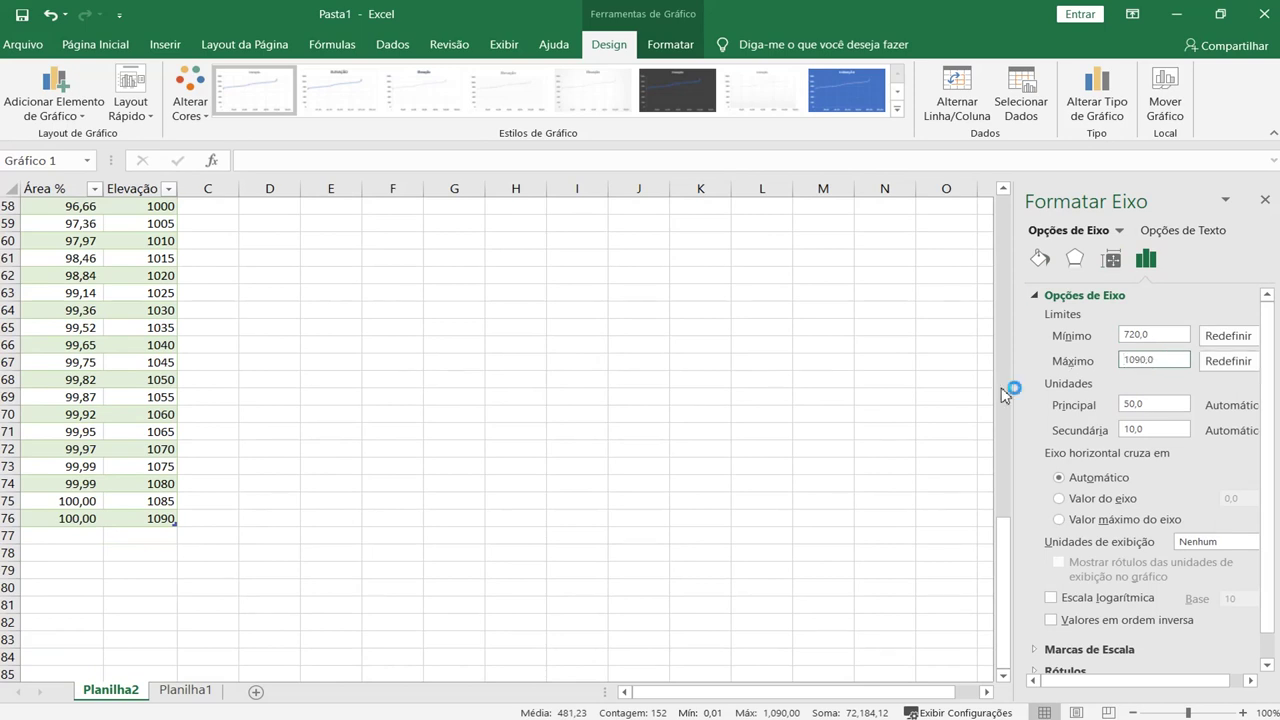
pyautogui.scroll(19, 981, 345)
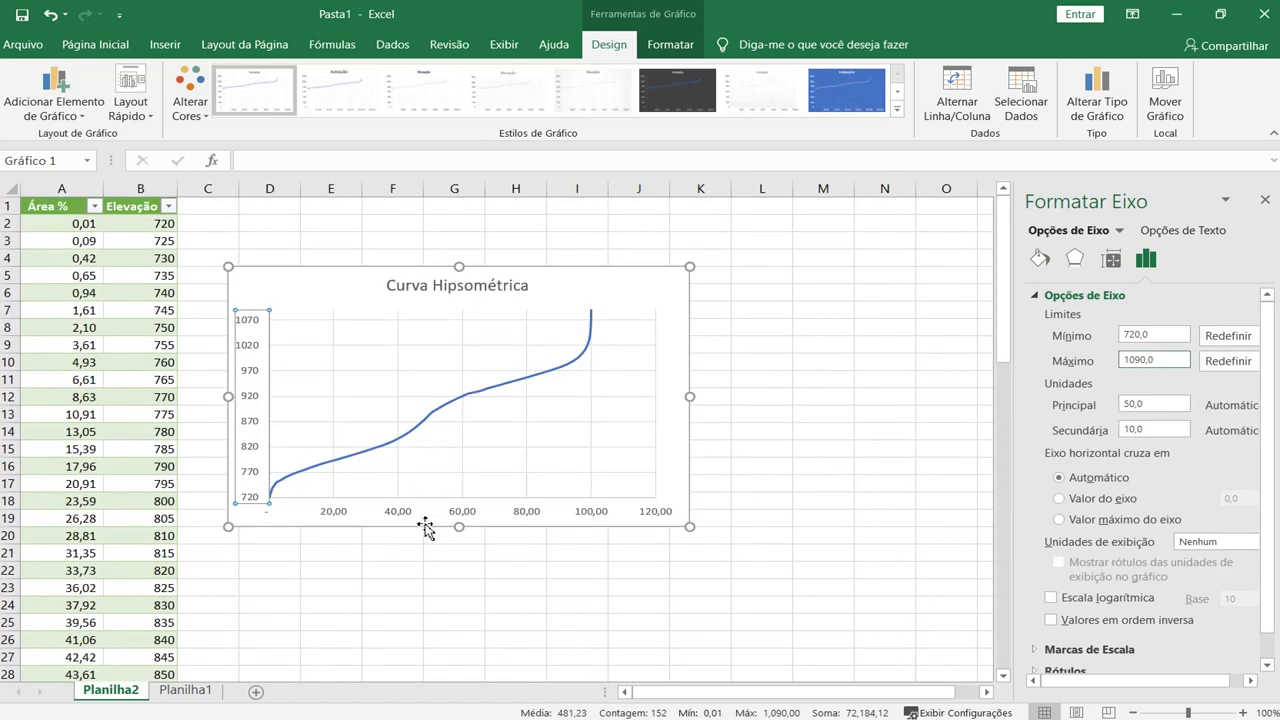
# - Set the maximum of the chart's horizontal axis to 100
pyautogui.click(474, 516)
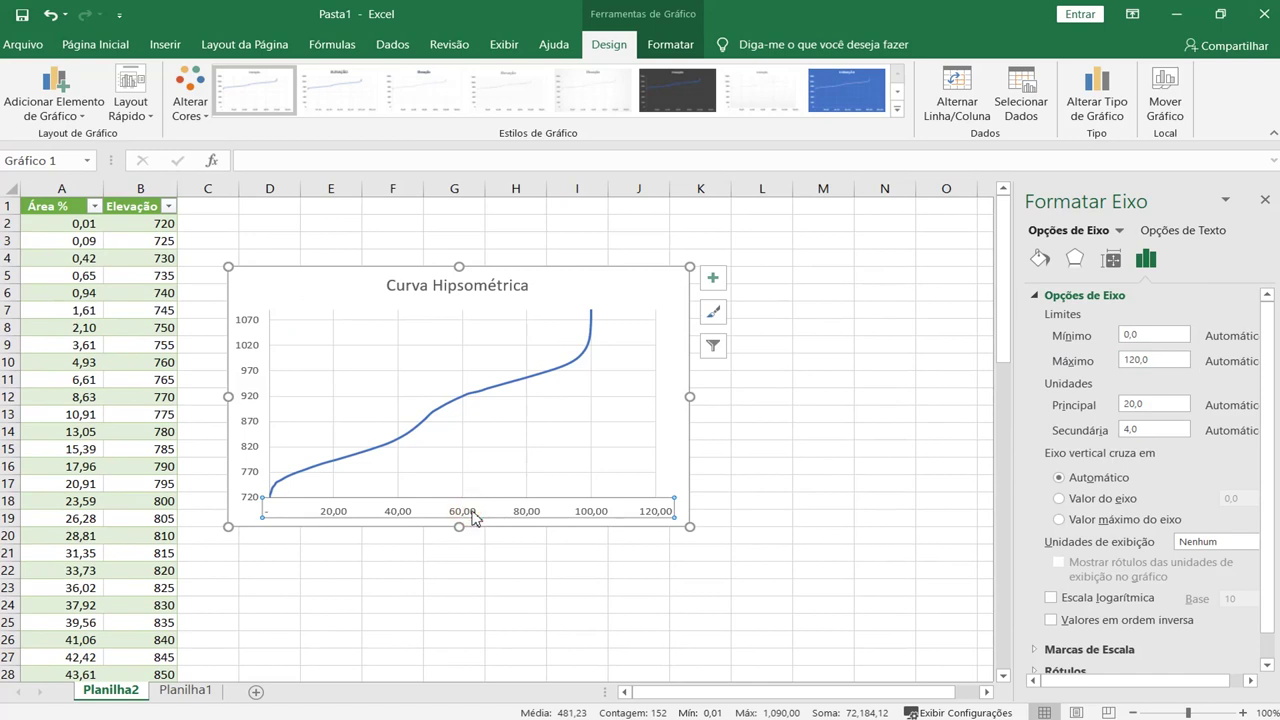
pyautogui.click(1140, 335)
pyautogui.press('Tab')
pyautogui.write('100')
pyautogui.click(1152, 405)
# - Enlarge the chart in width and height and reposition it on the sheet
pyautogui.moveTo(693, 396); pyautogui.dragTo(885, 397)
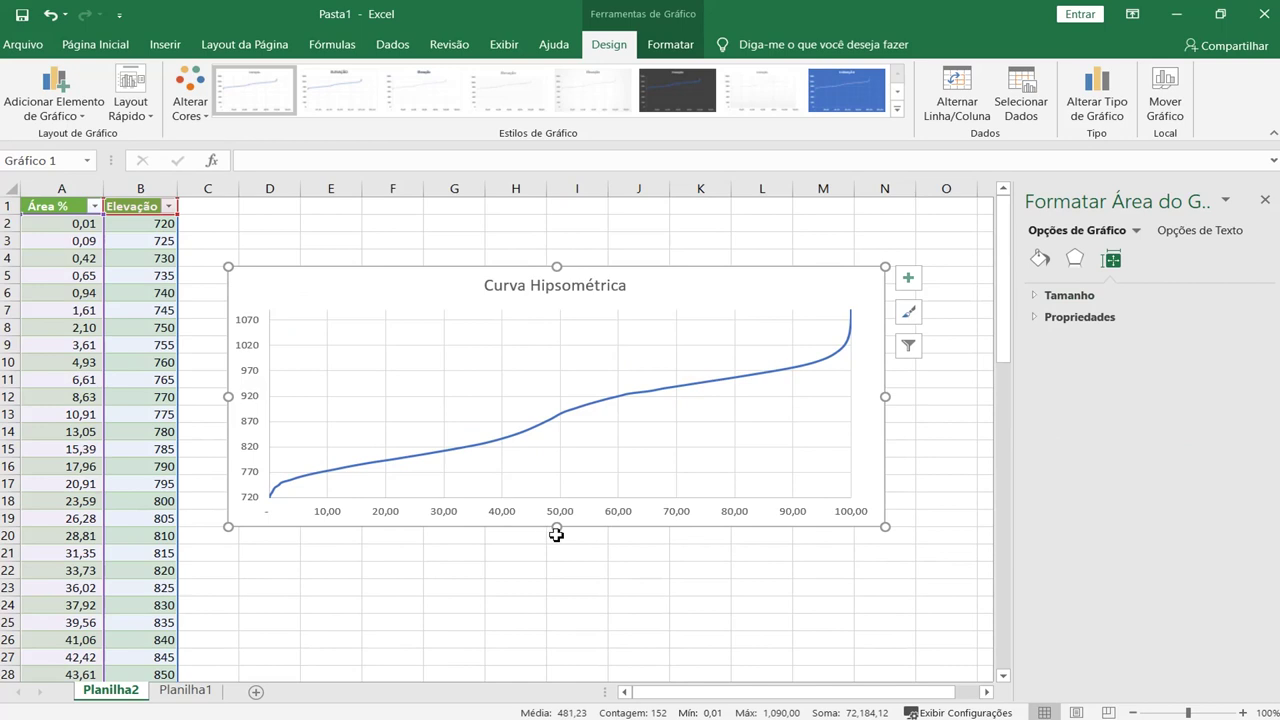
pyautogui.moveTo(557, 526); pyautogui.dragTo(560, 583)
pyautogui.moveTo(413, 297); pyautogui.dragTo(478, 282)
pyautogui.click(417, 556)
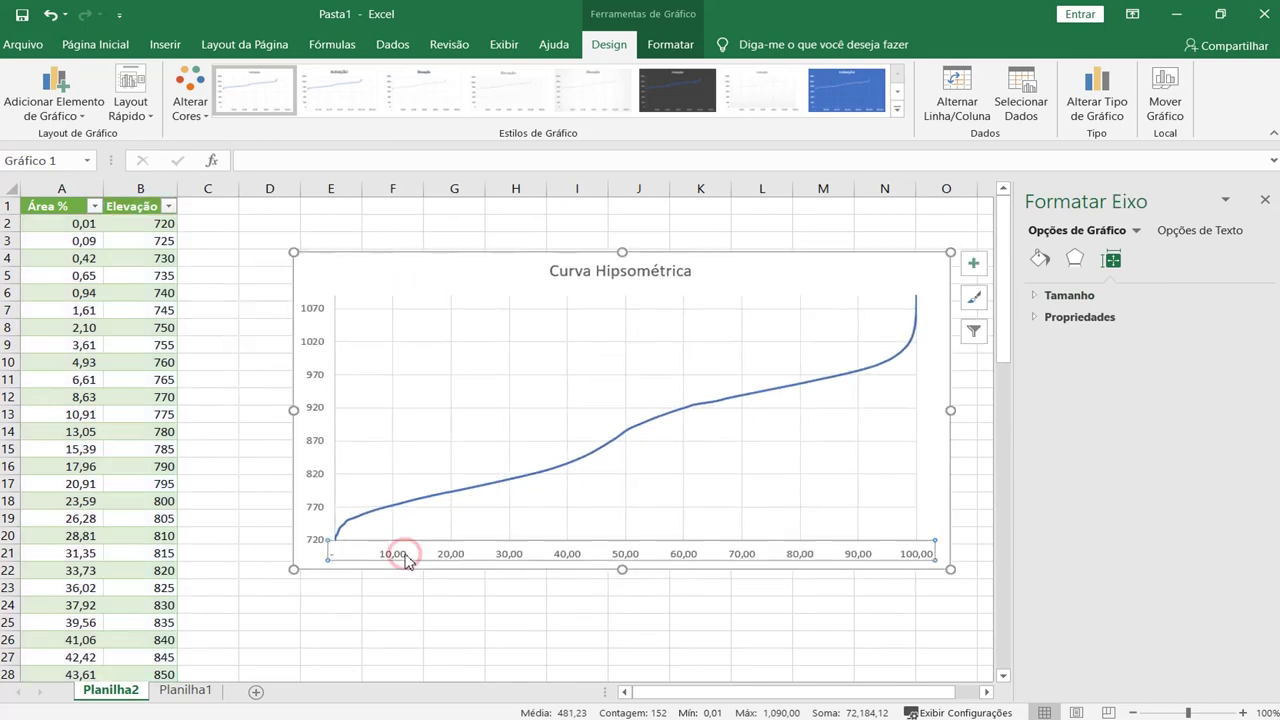
pyautogui.click(380, 503)
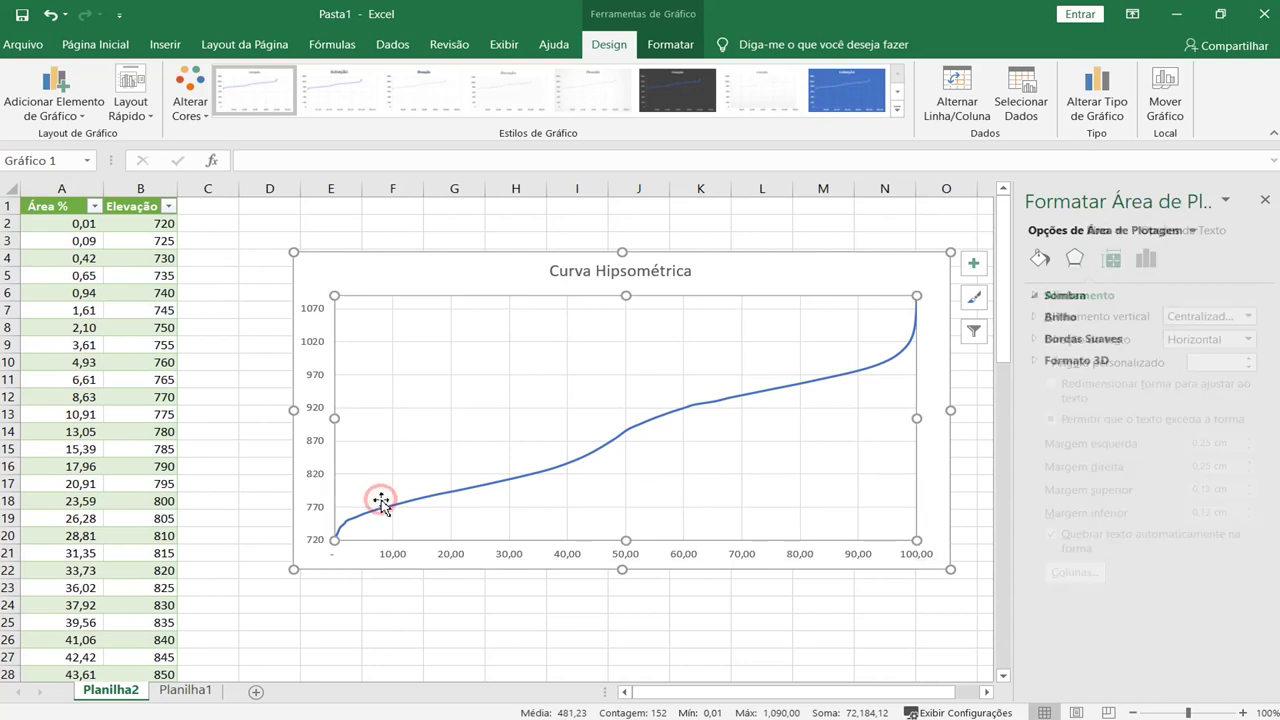
# - Add primary horizontal and primary vertical axis titles to the chart
pyautogui.click(308, 410)
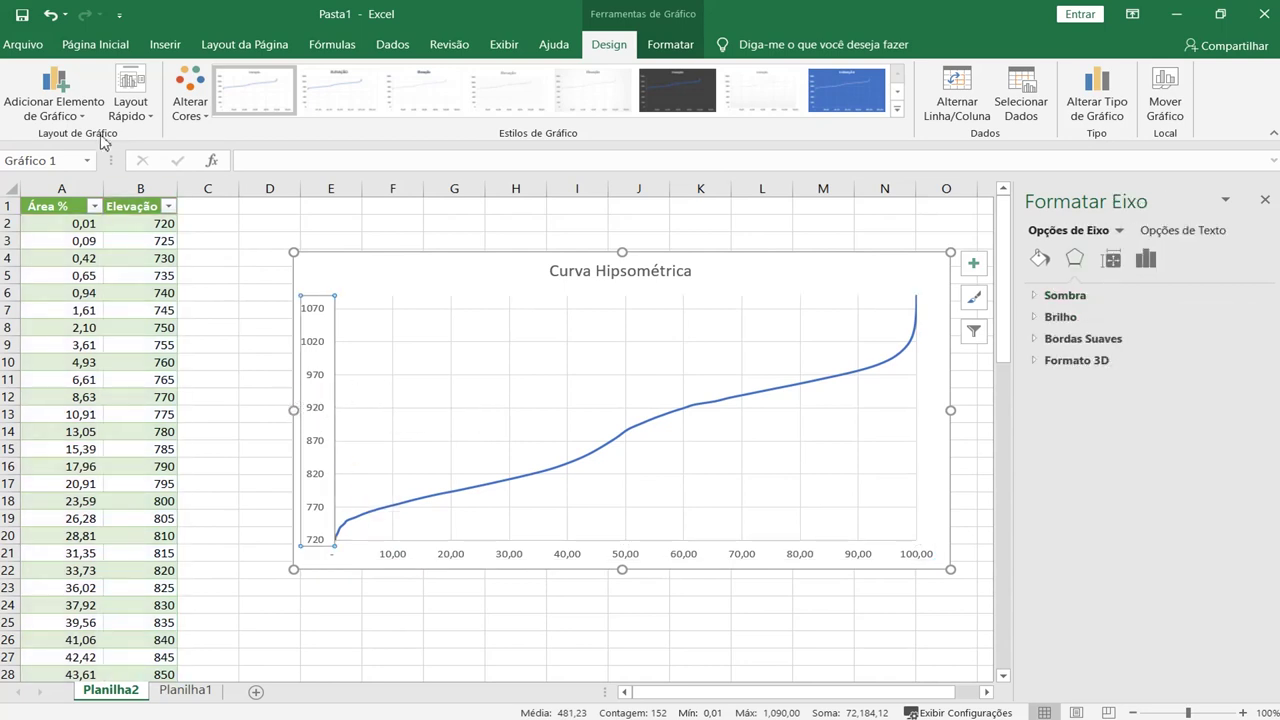
pyautogui.click(54, 100)
pyautogui.moveTo(87, 176)
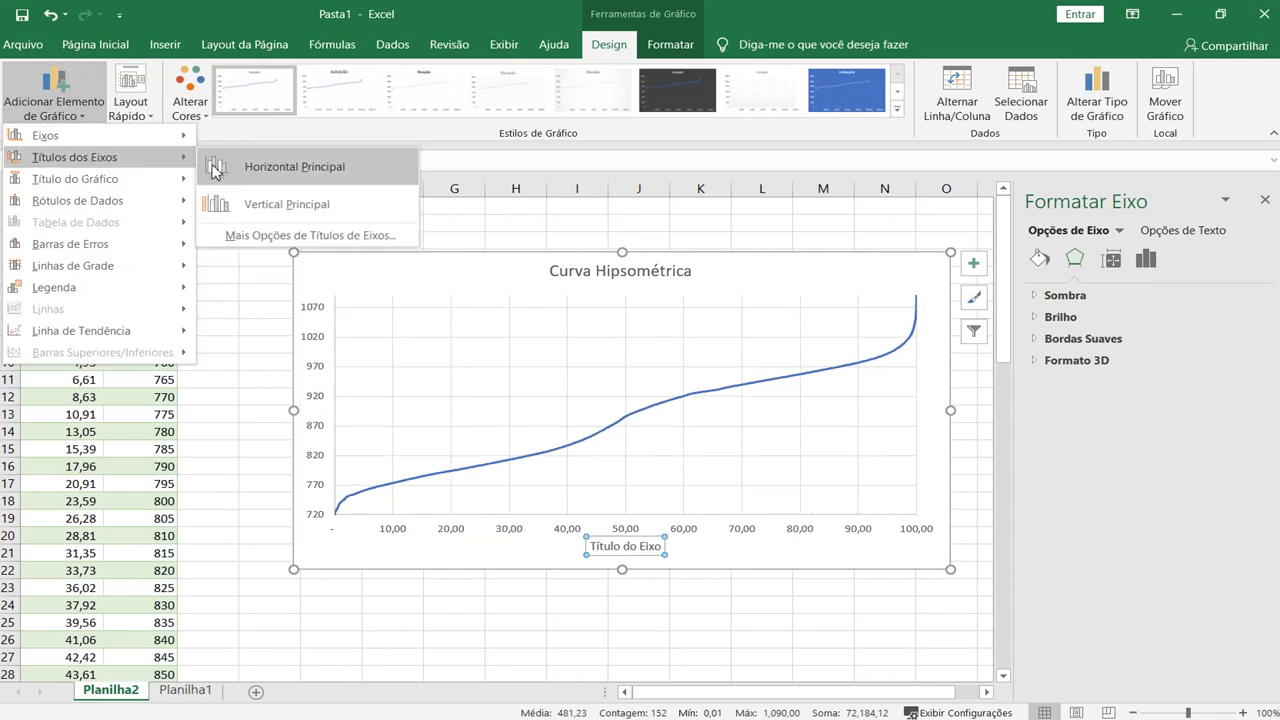
pyautogui.click(213, 166)
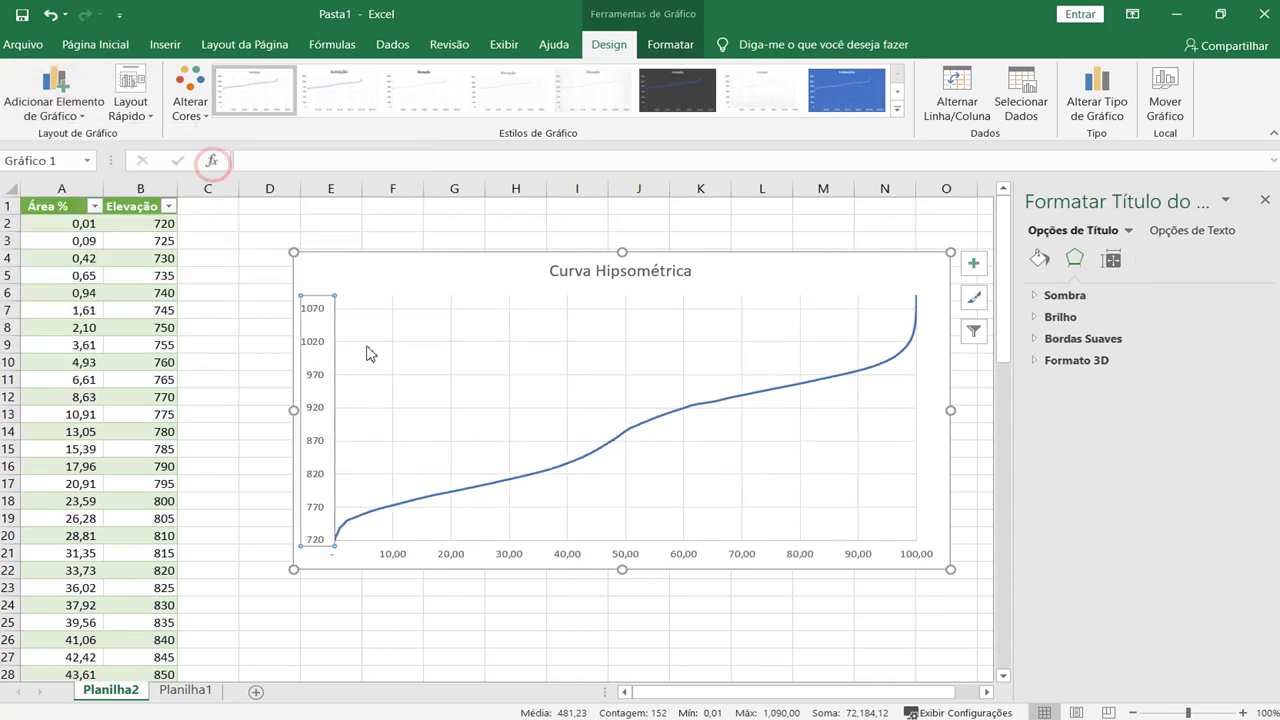
pyautogui.click(58, 106)
pyautogui.moveTo(88, 158)
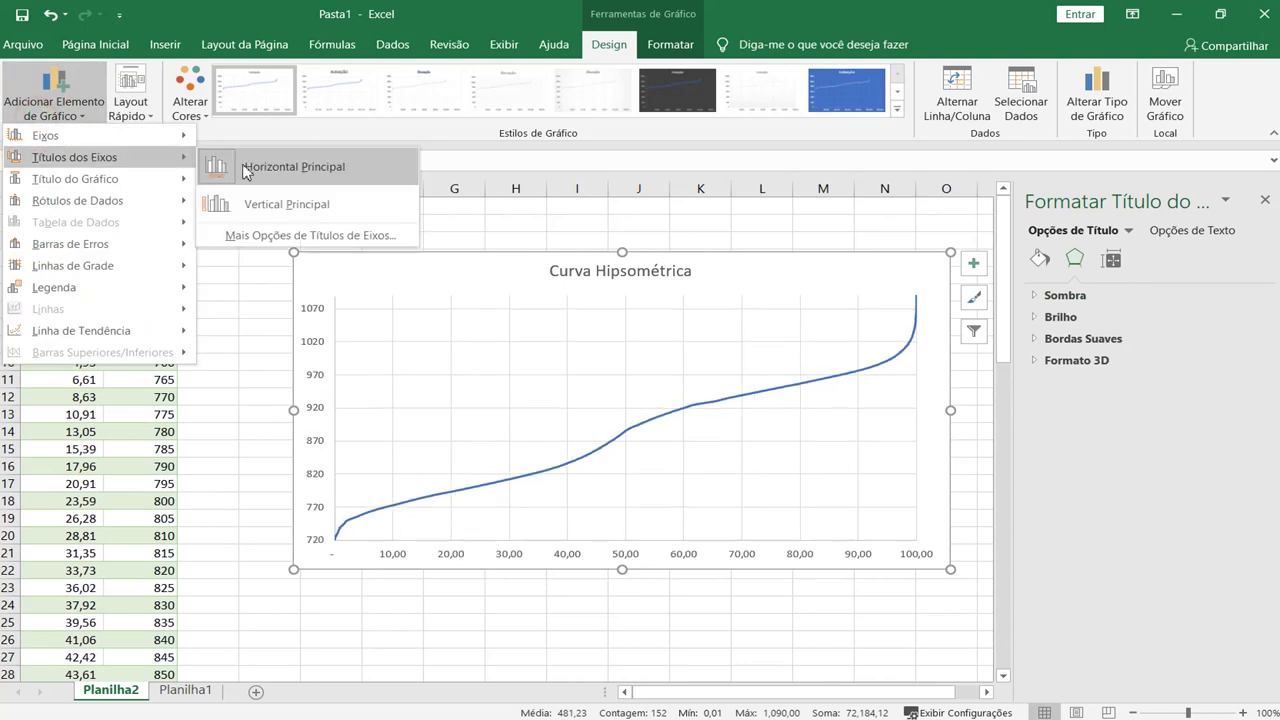
pyautogui.click(327, 197)
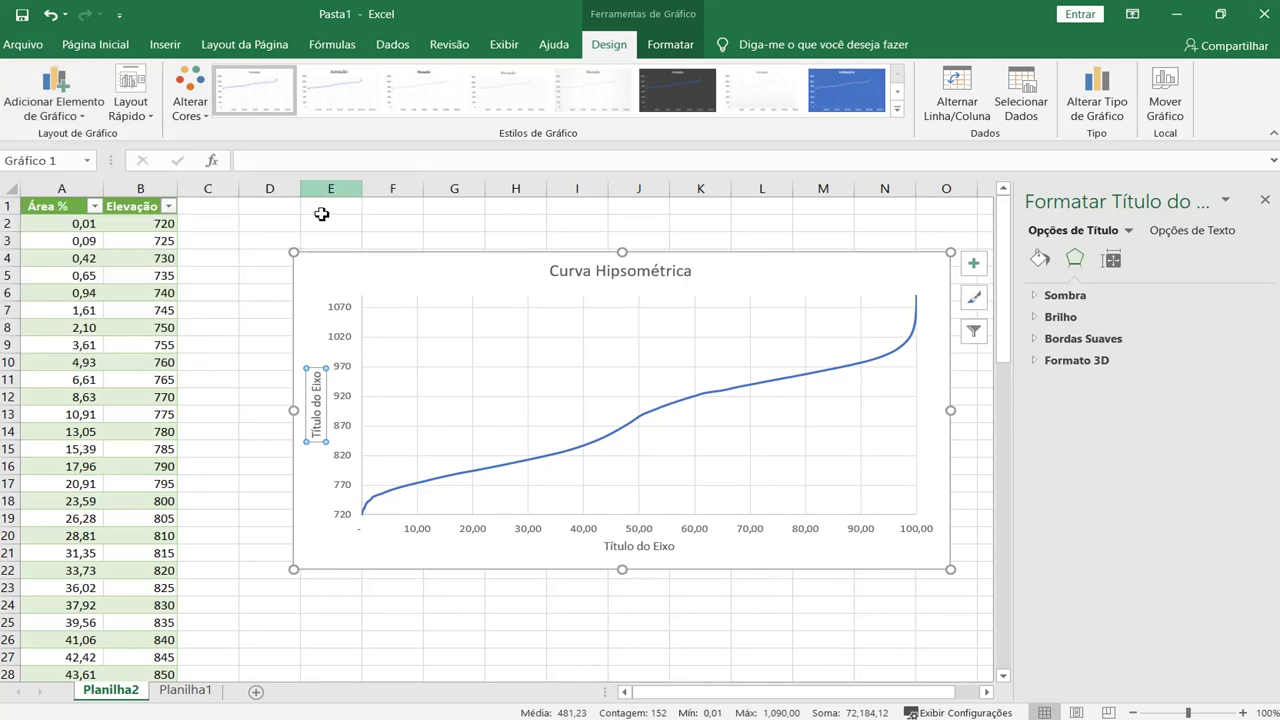
# - Change the horizontal axis title text to "Área %"
pyautogui.click(610, 556)
pyautogui.tripleClick(628, 556)
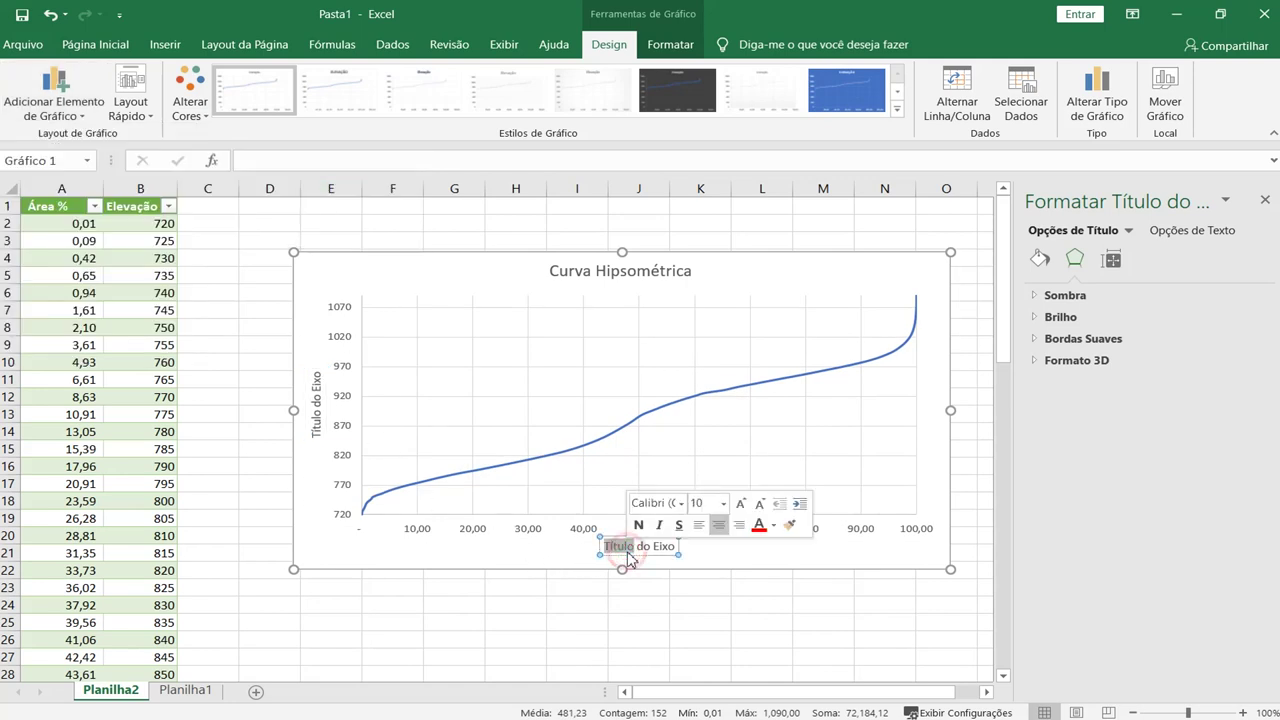
pyautogui.tripleClick(648, 548)
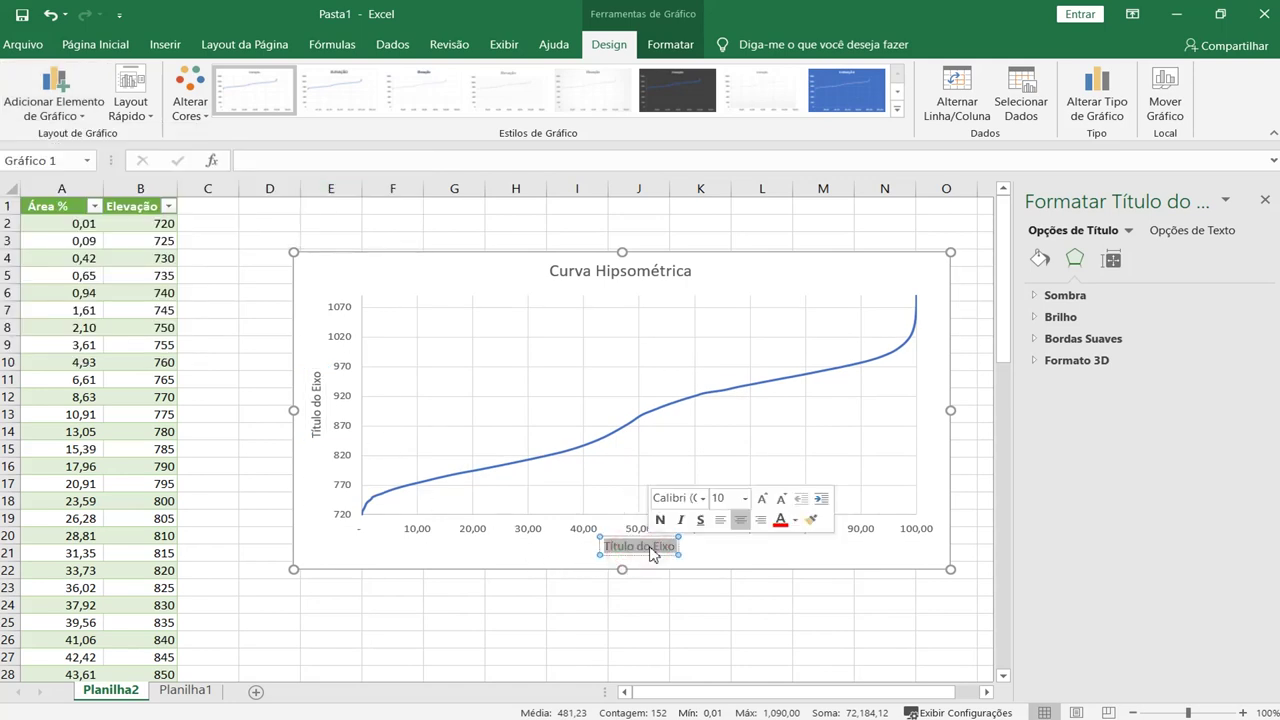
pyautogui.write('Área')
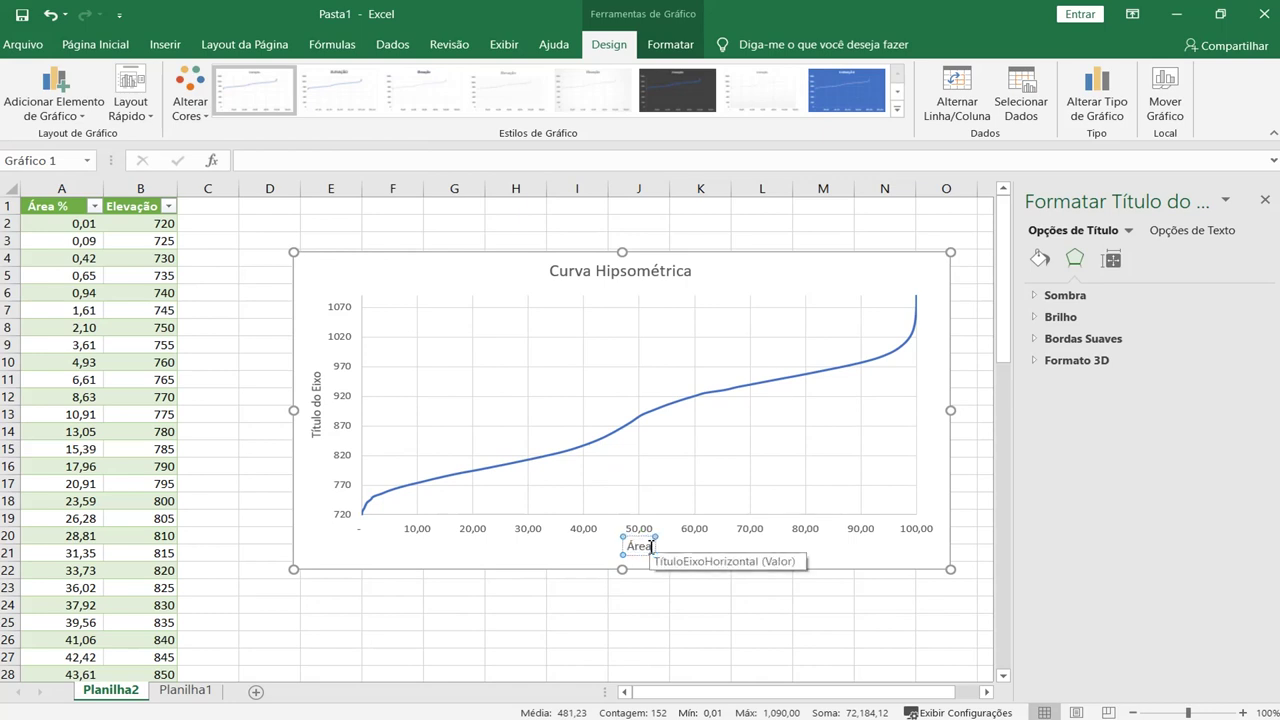
pyautogui.write(' %')
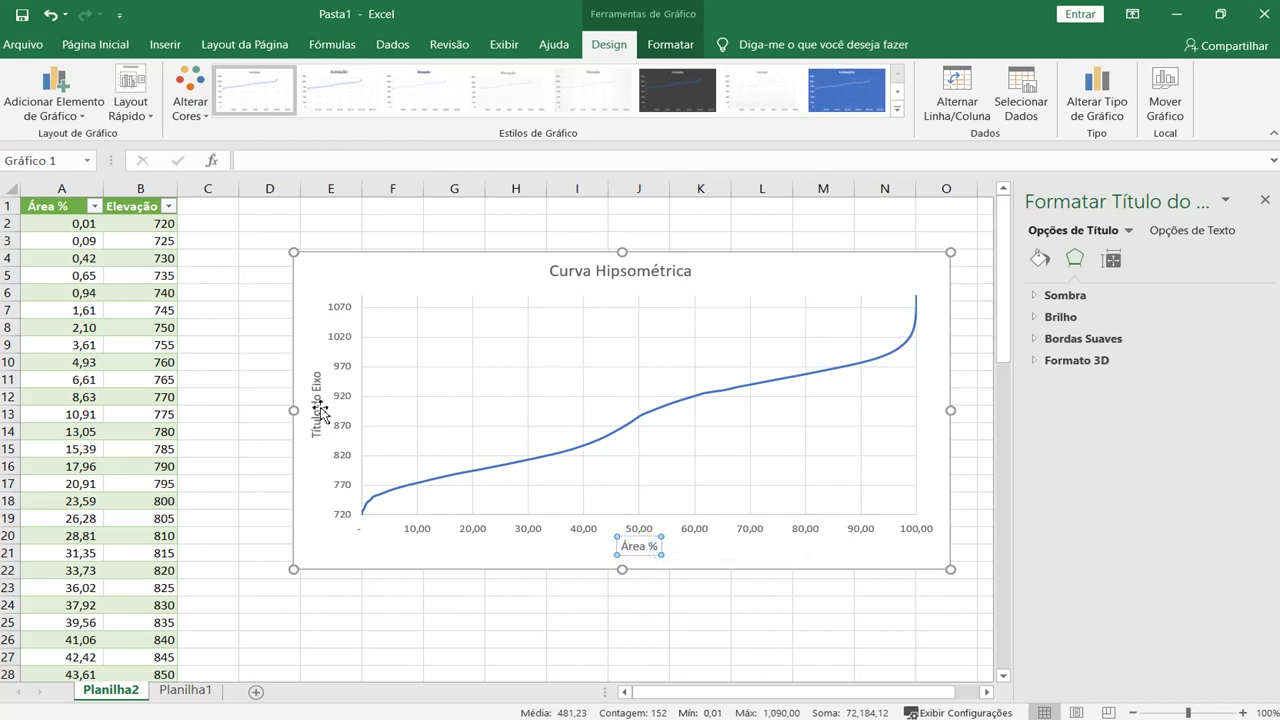
# - Change the vertical axis title text to "Altitude"
pyautogui.click(316, 405)
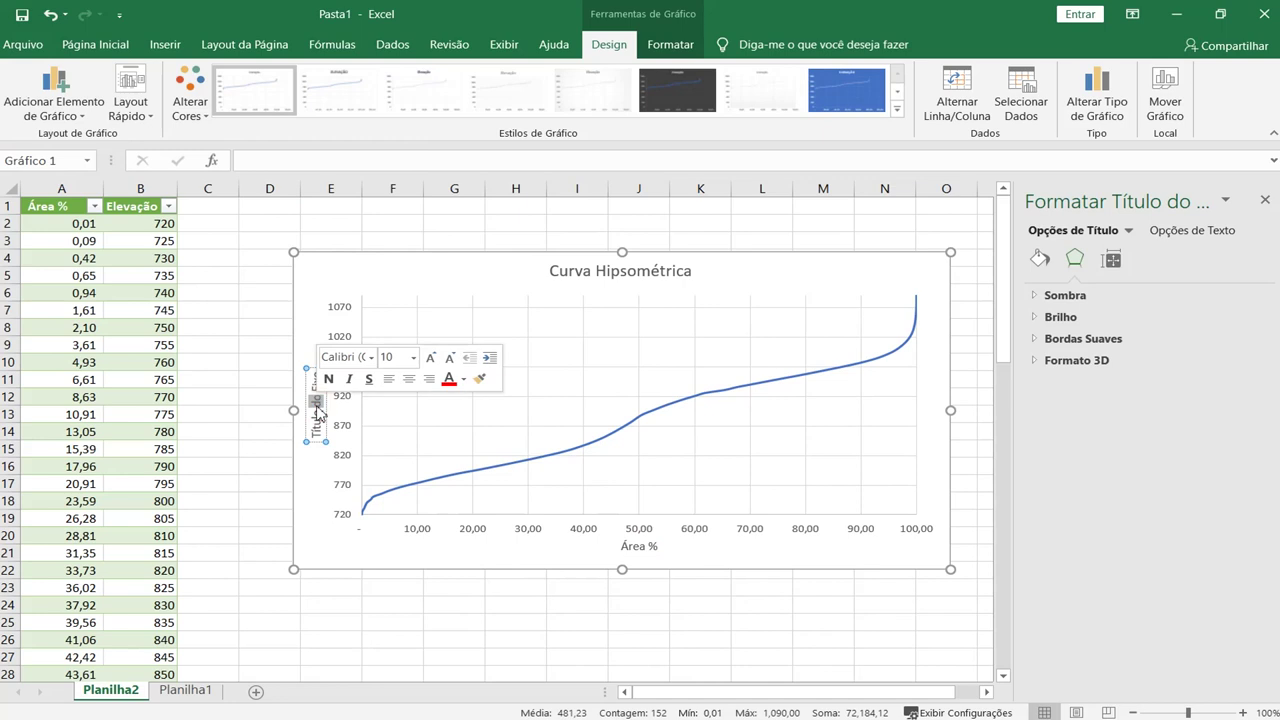
pyautogui.tripleClick(316, 405)
pyautogui.write('Altitude')
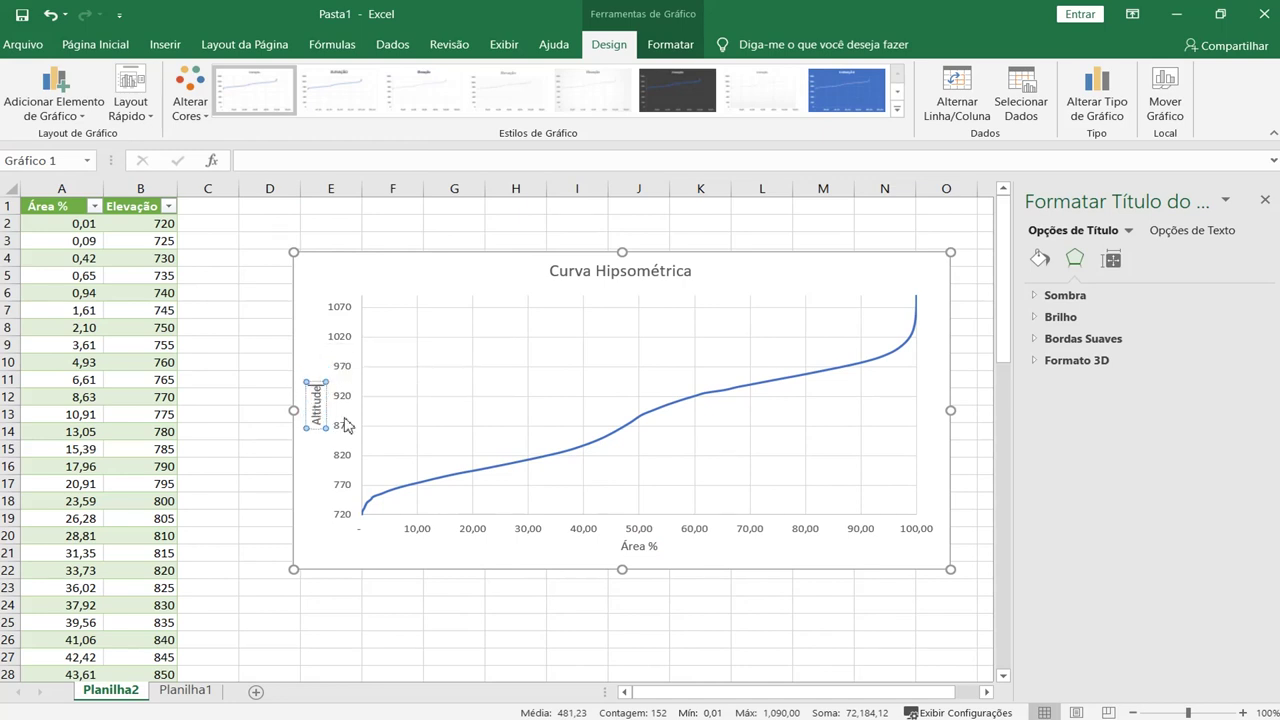
pyautogui.click(270, 569)
# - Move the finished chart slightly closer to the data table
pyautogui.click(571, 441)
pyautogui.click(520, 274)
pyautogui.moveTo(520, 274); pyautogui.dragTo(432, 283)
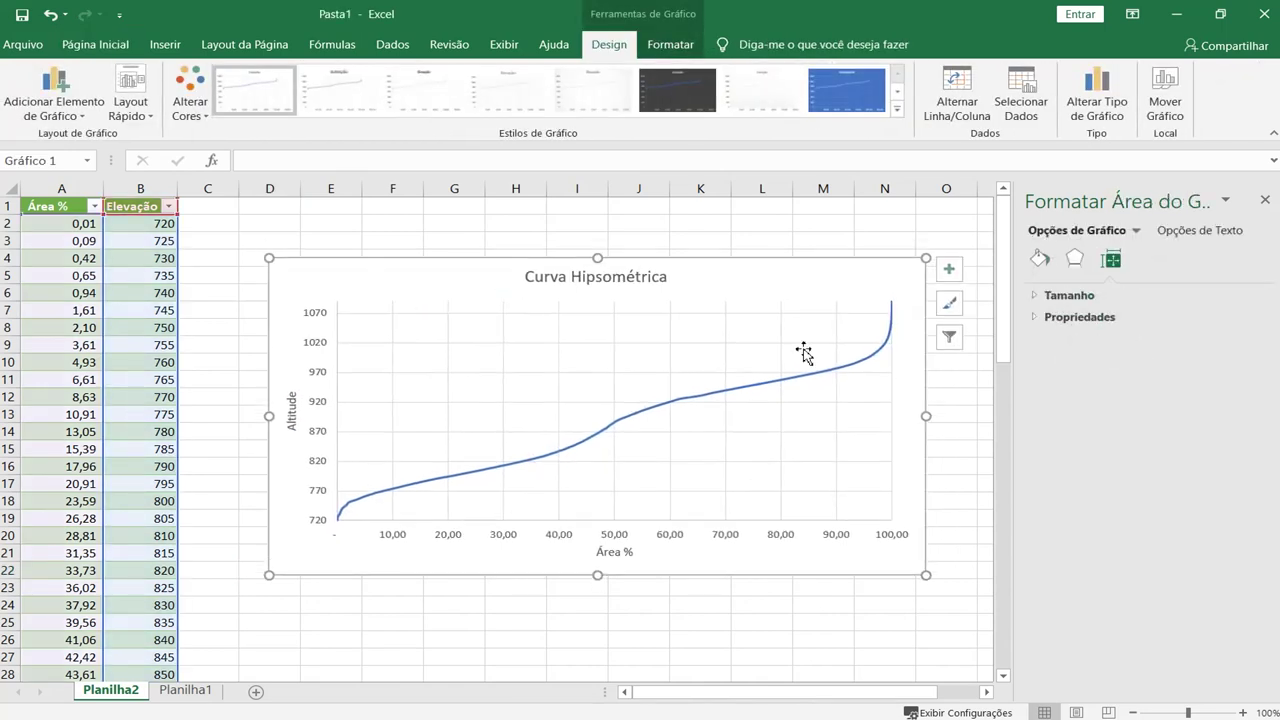